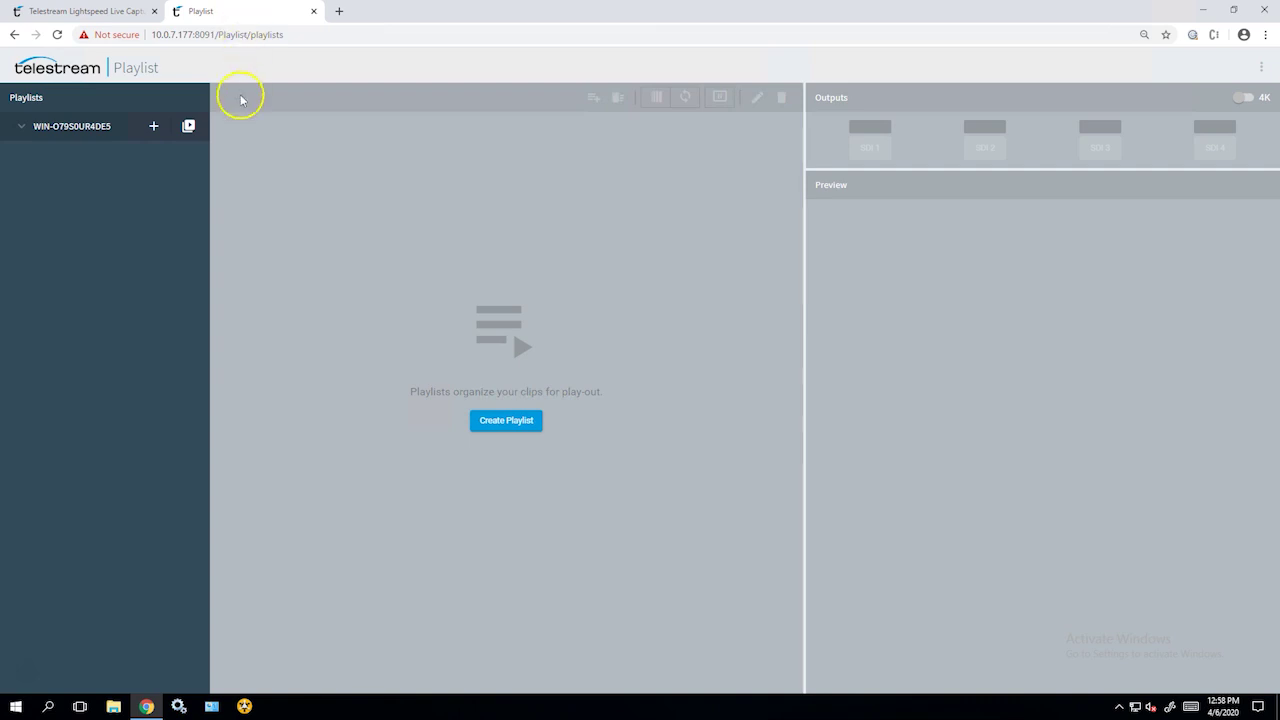
# Create a playlist named "Name" with output format 1080i, 29.97 fps and 2 audio channels.
pyautogui.click(491, 422)
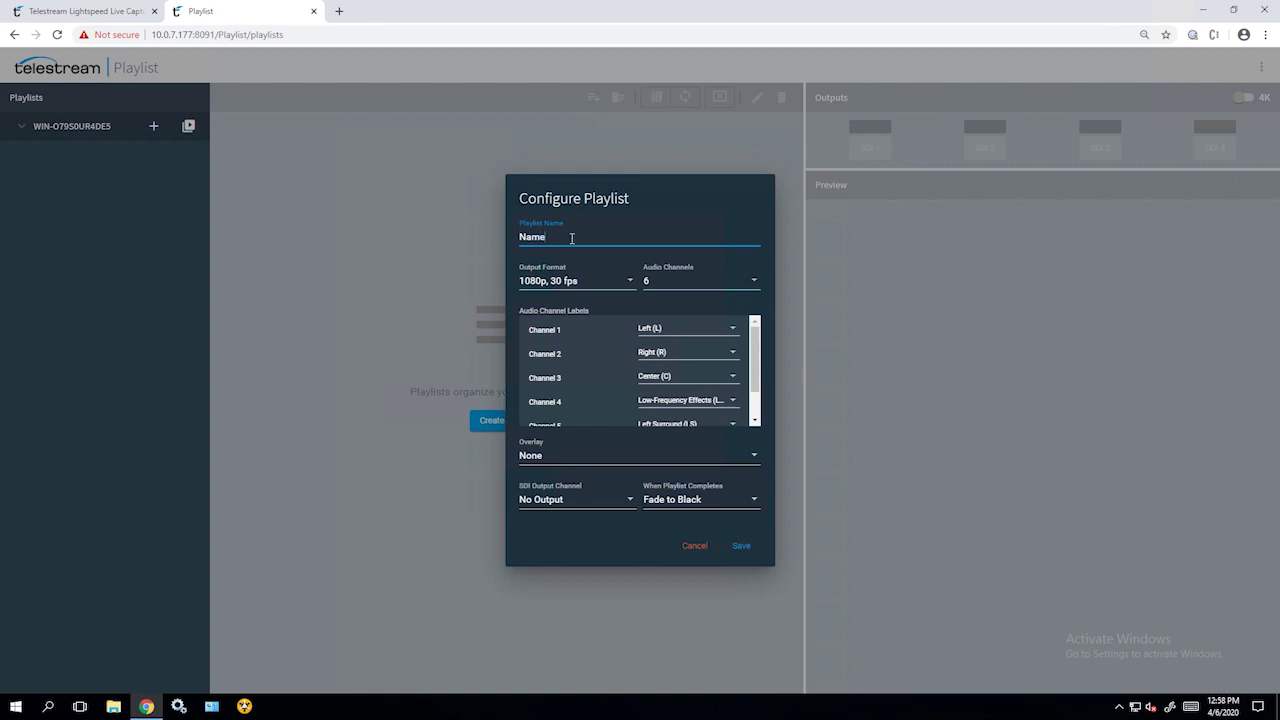
pyautogui.click(628, 283)
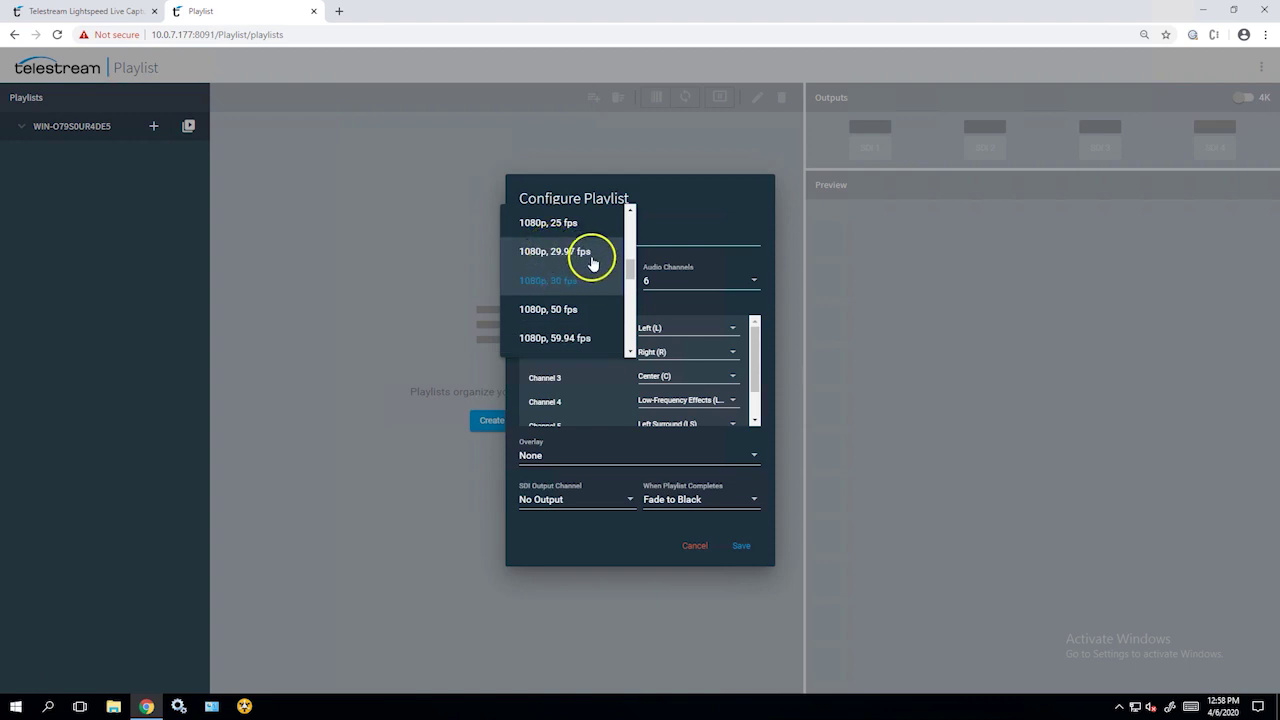
pyautogui.scroll(4, 590, 263)
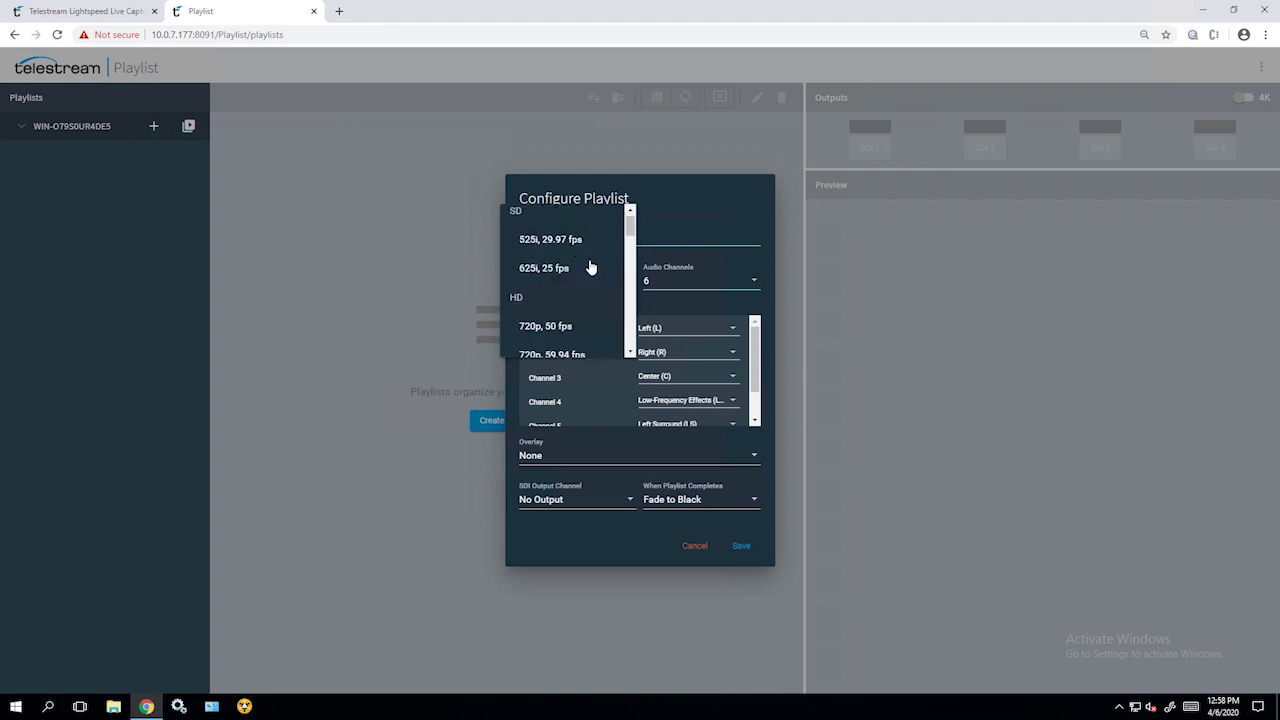
pyautogui.scroll(-4, 590, 265)
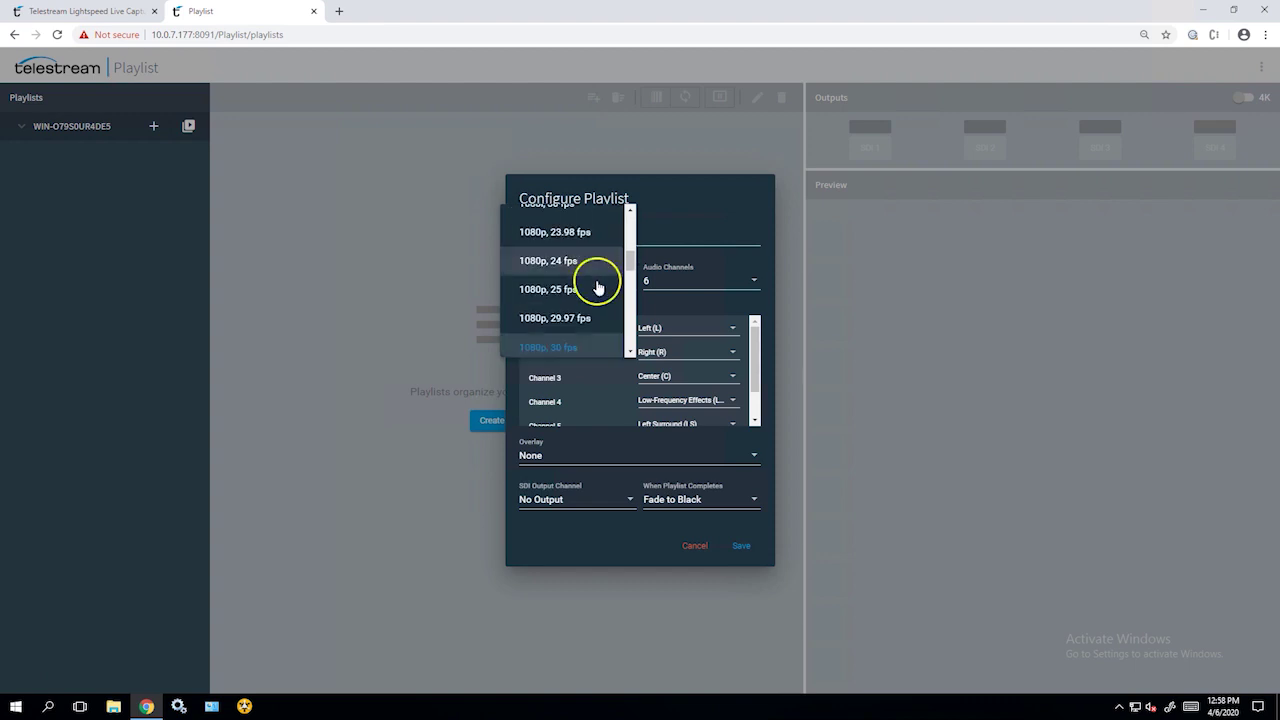
pyautogui.scroll(1, 588, 298)
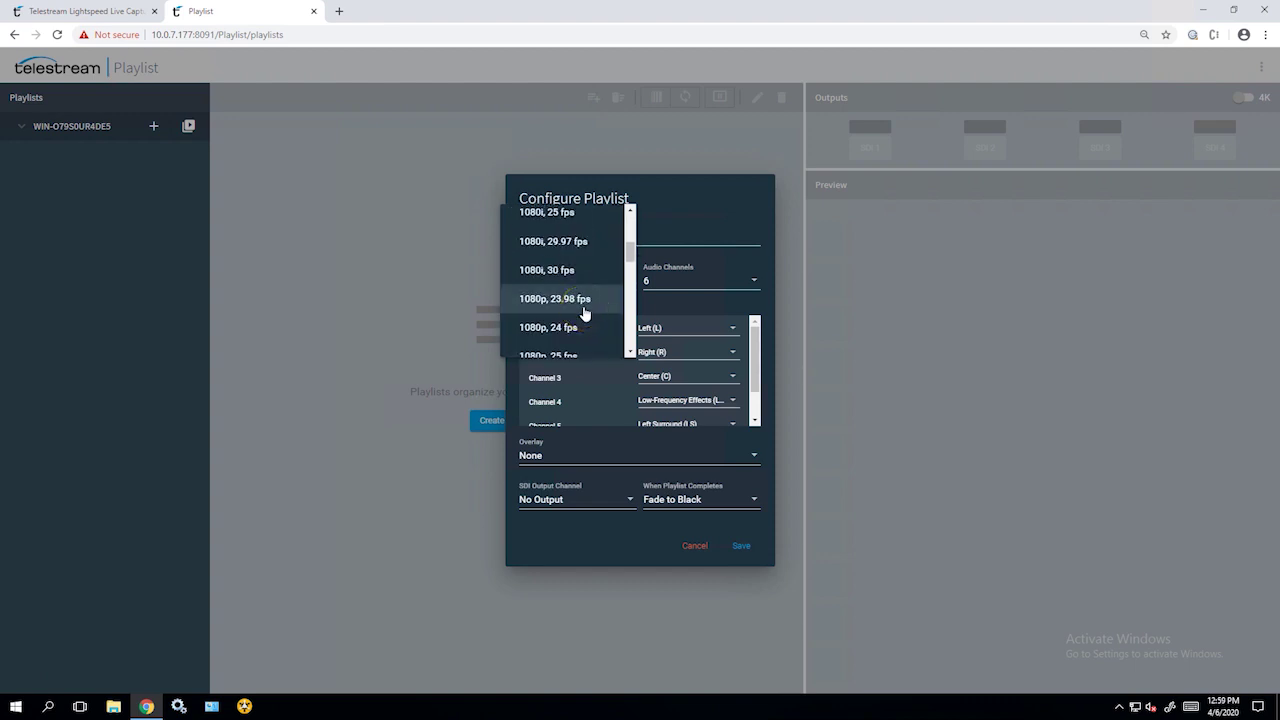
pyautogui.click(565, 242)
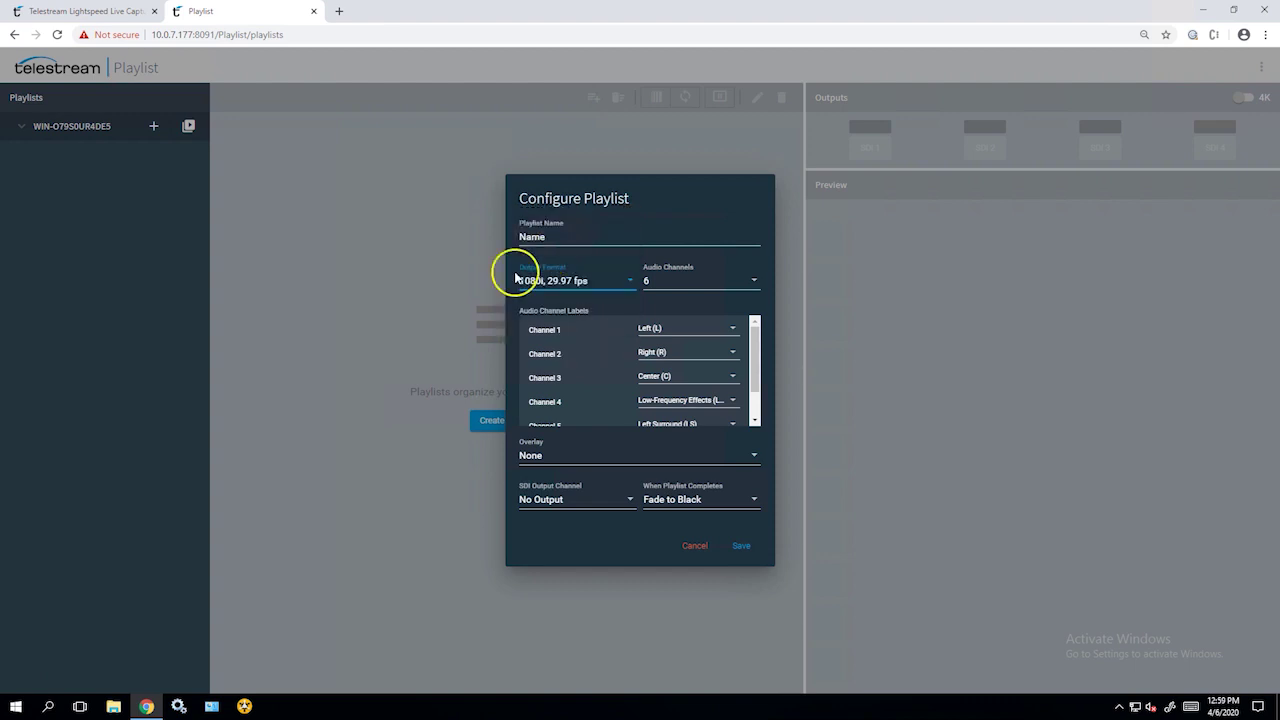
pyautogui.click(708, 286)
pyautogui.click(662, 219)
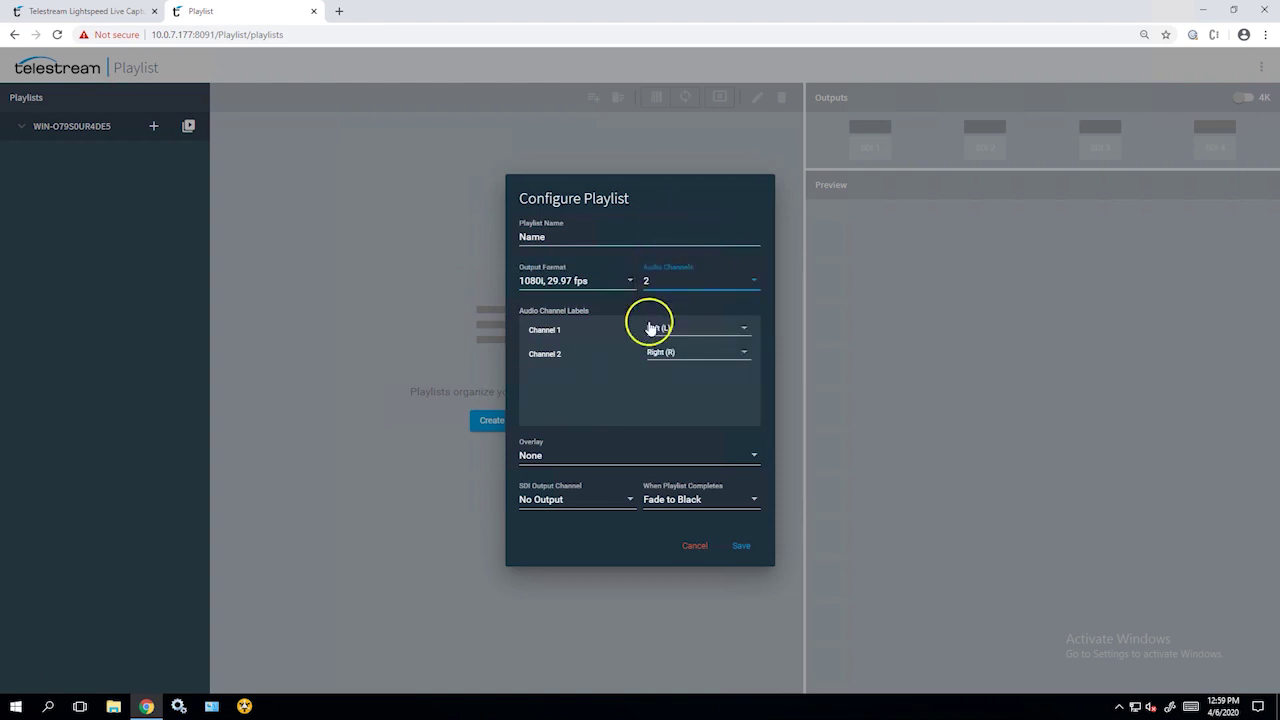
# Add a Timecode overlay to the playlist with top and left offsets of 200 px and a Large font size.
pyautogui.click(755, 457)
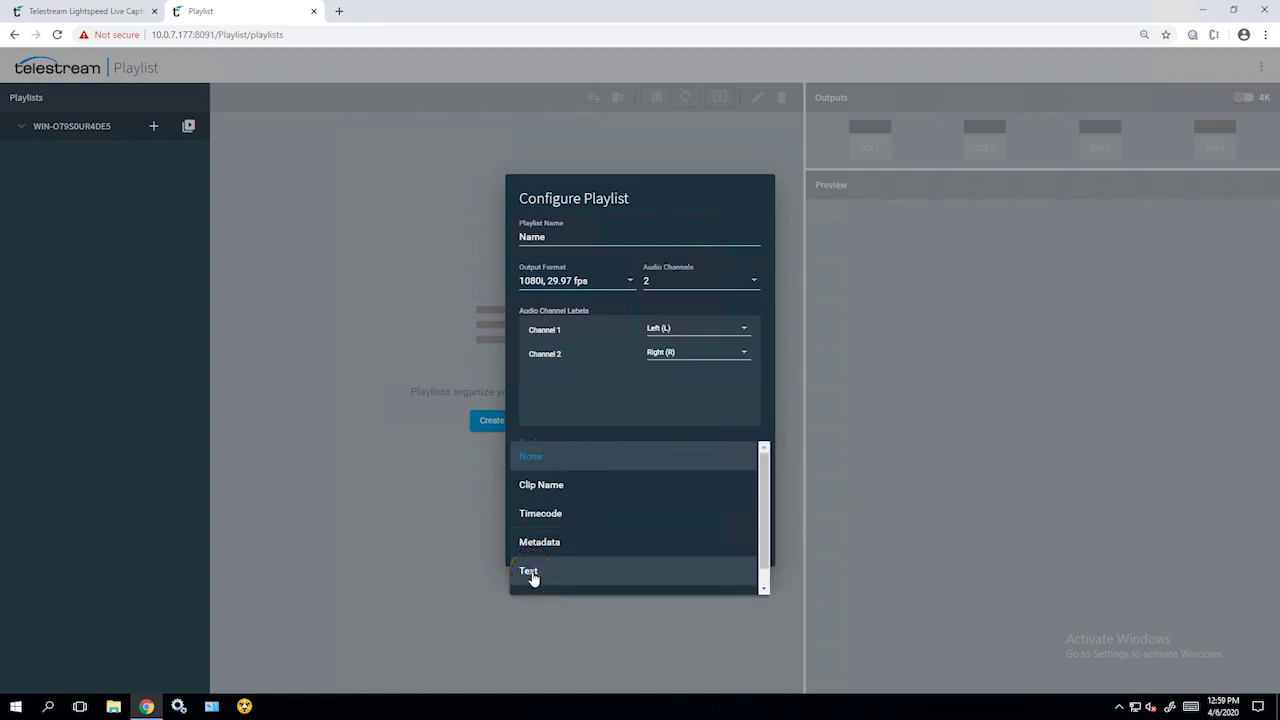
pyautogui.click(543, 512)
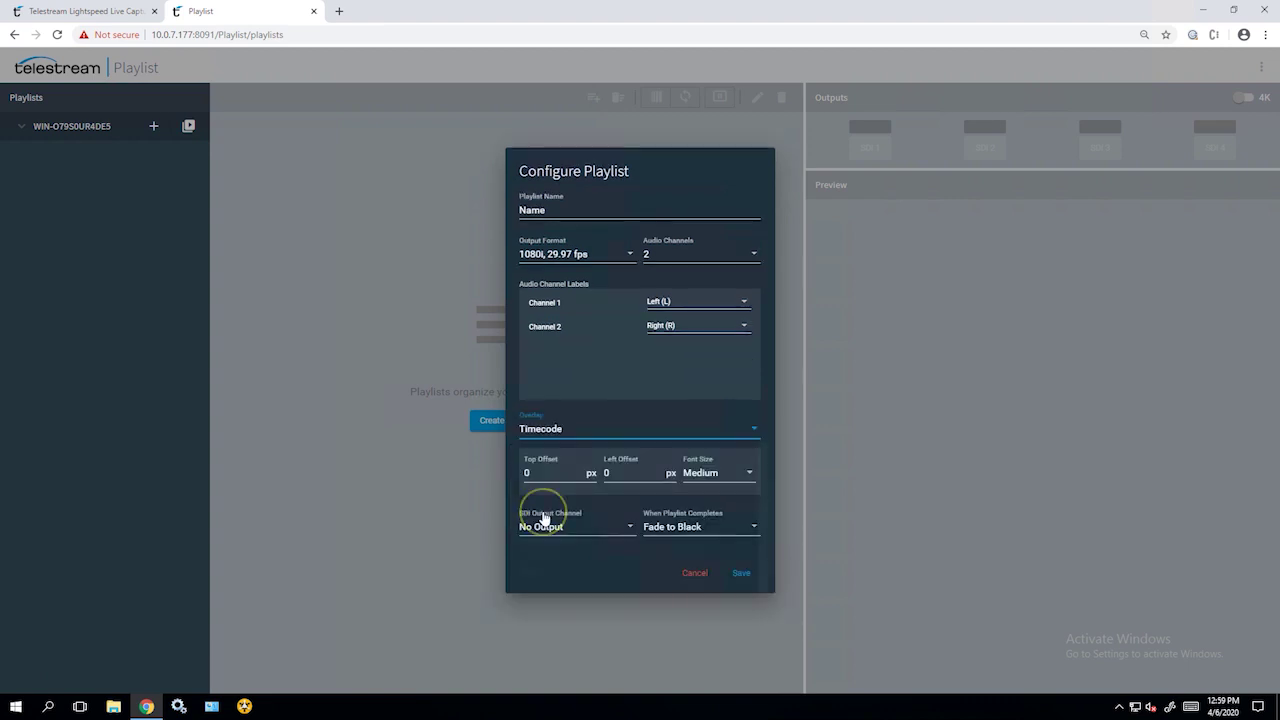
pyautogui.click(528, 471)
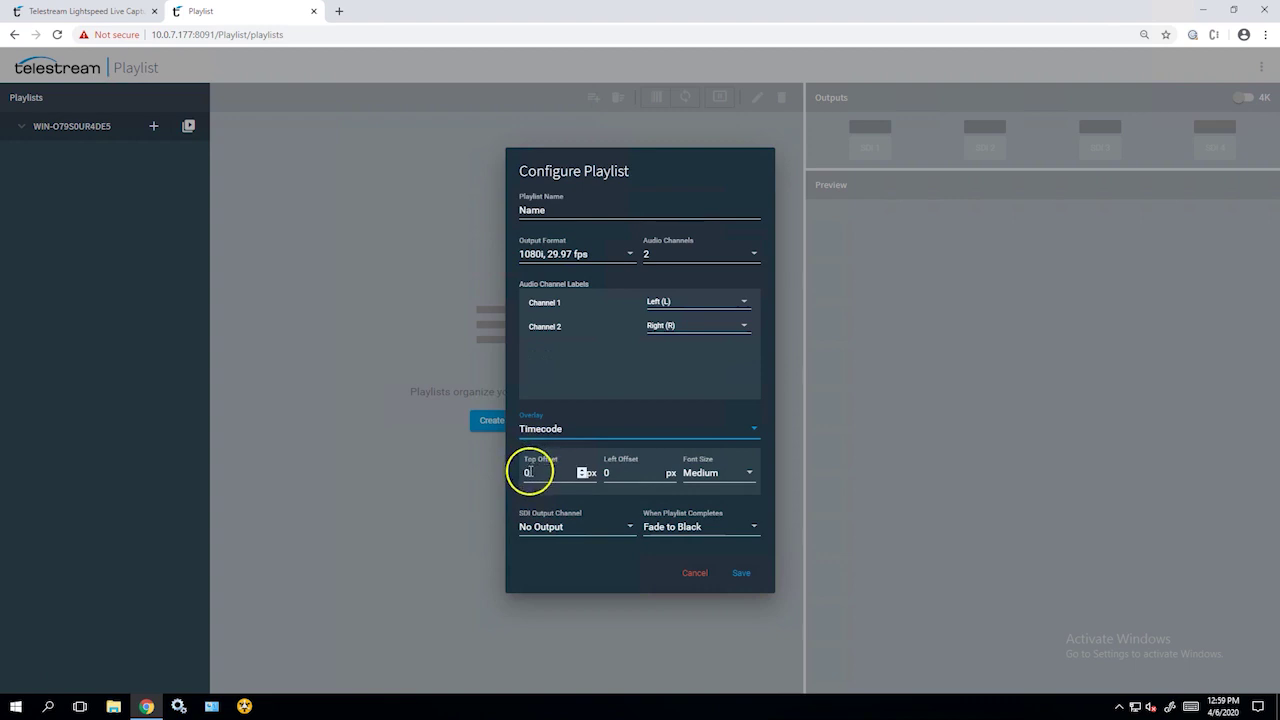
pyautogui.write('200')
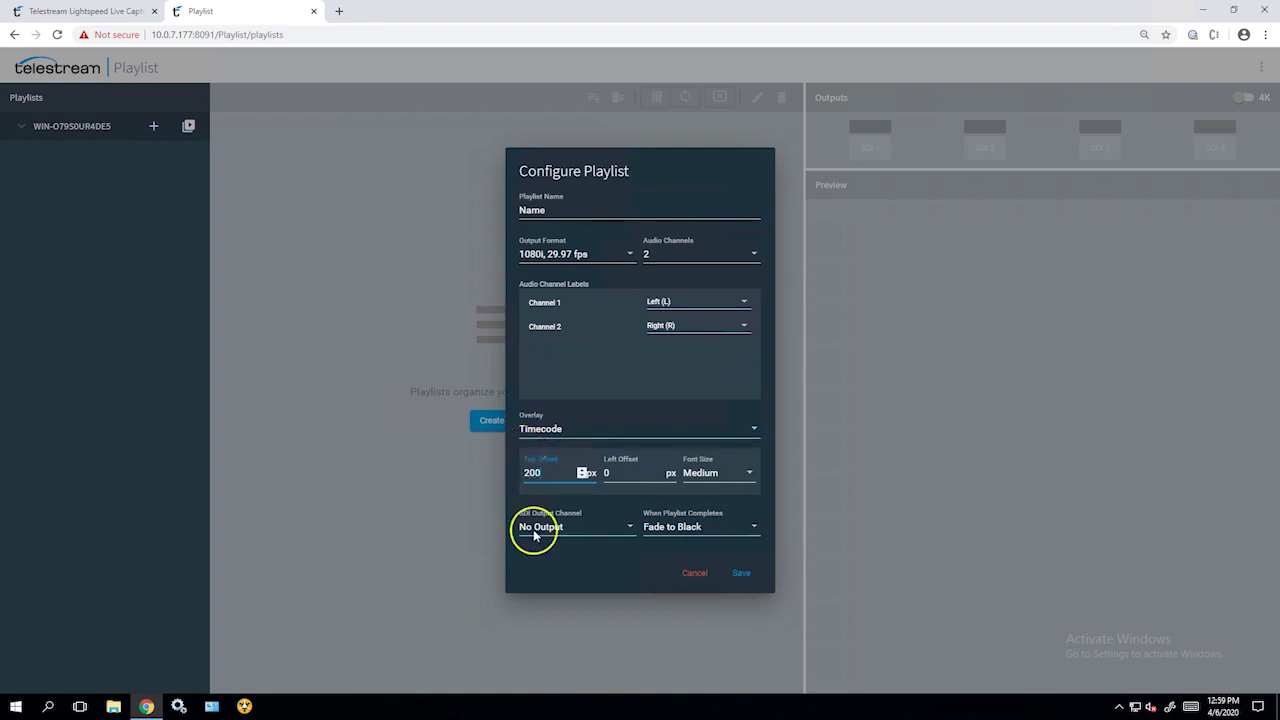
pyautogui.click(600, 471)
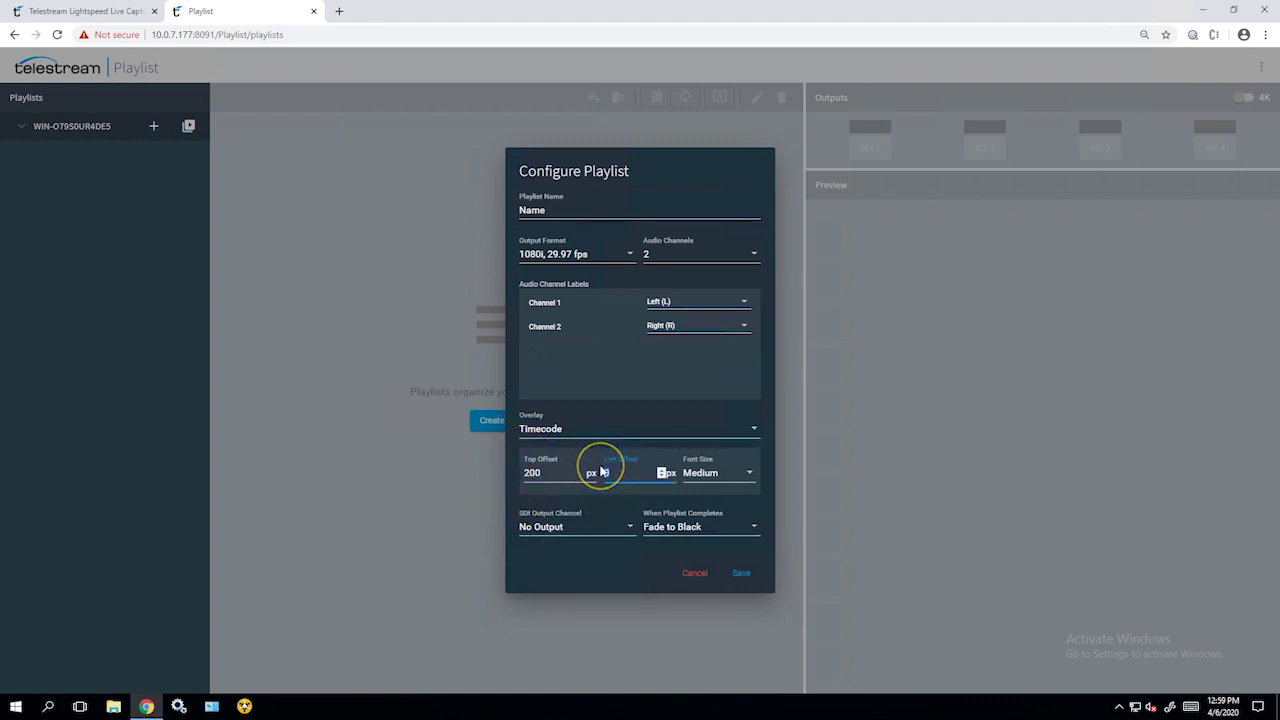
pyautogui.click(750, 473)
pyautogui.click(704, 509)
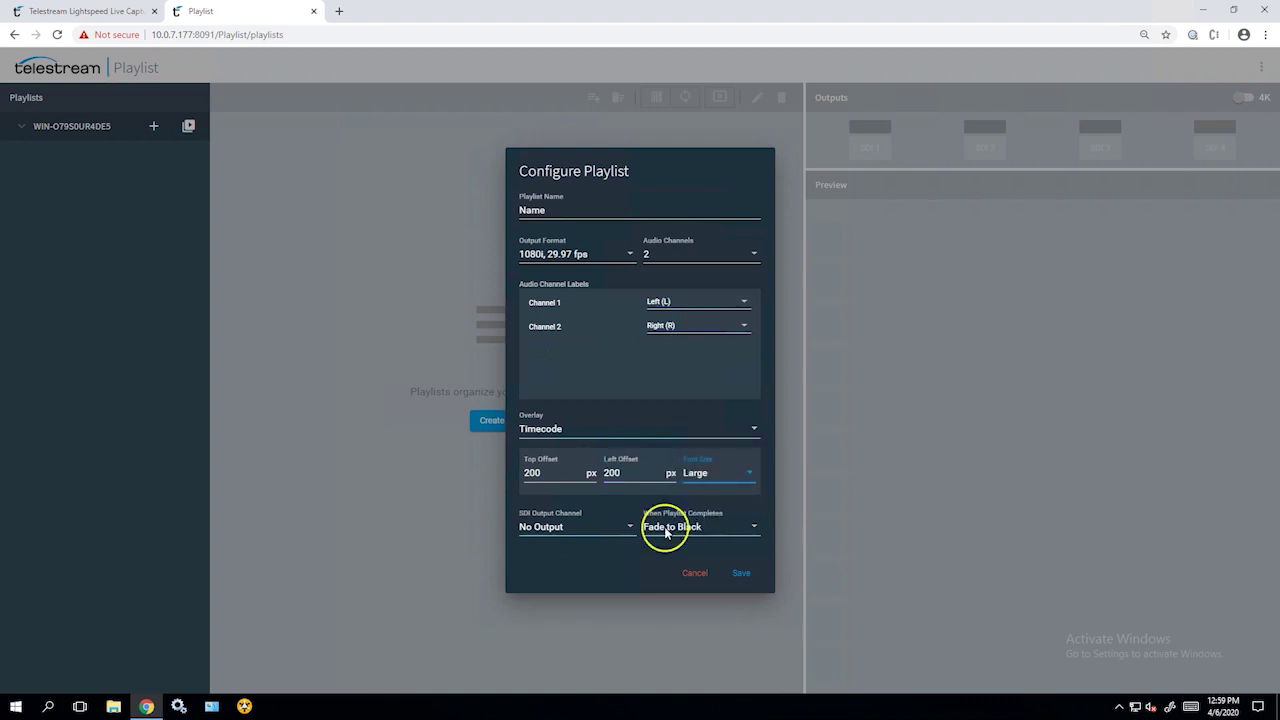
# Keep the SDI output channel at No Output, set the playlist to Loop when it completes, and save the configuration.
pyautogui.click(626, 525)
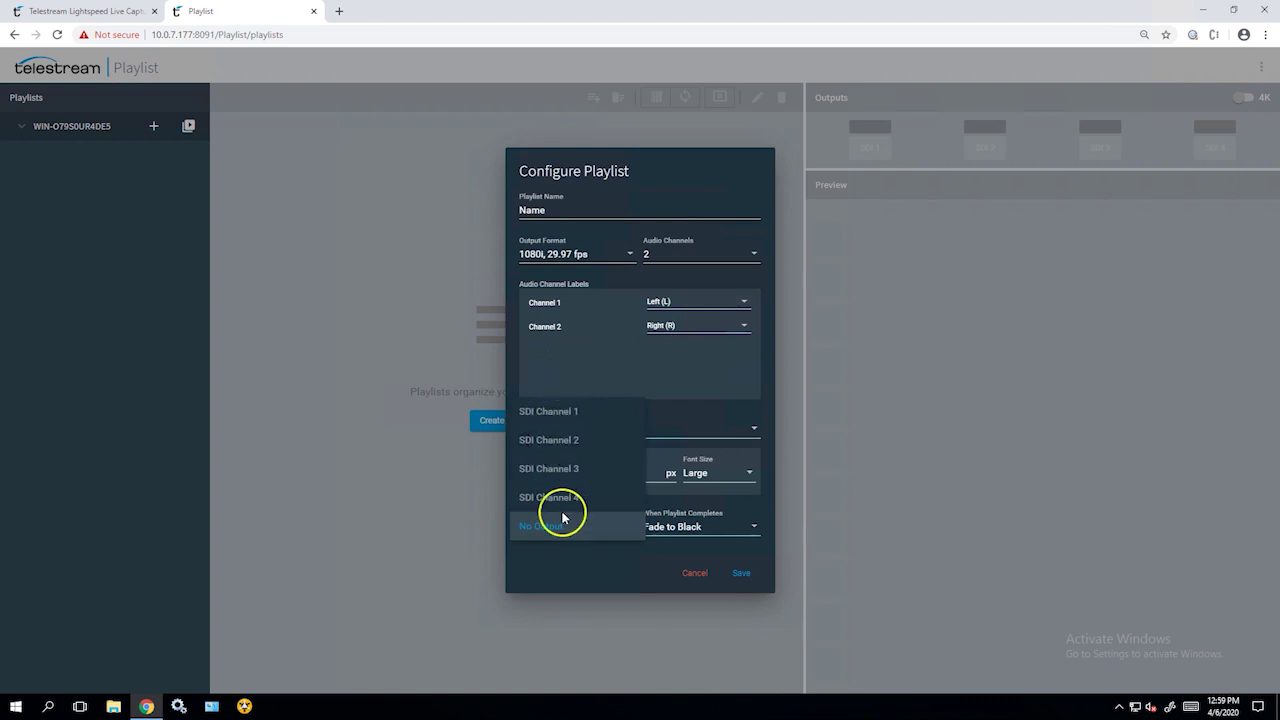
pyautogui.click(638, 566)
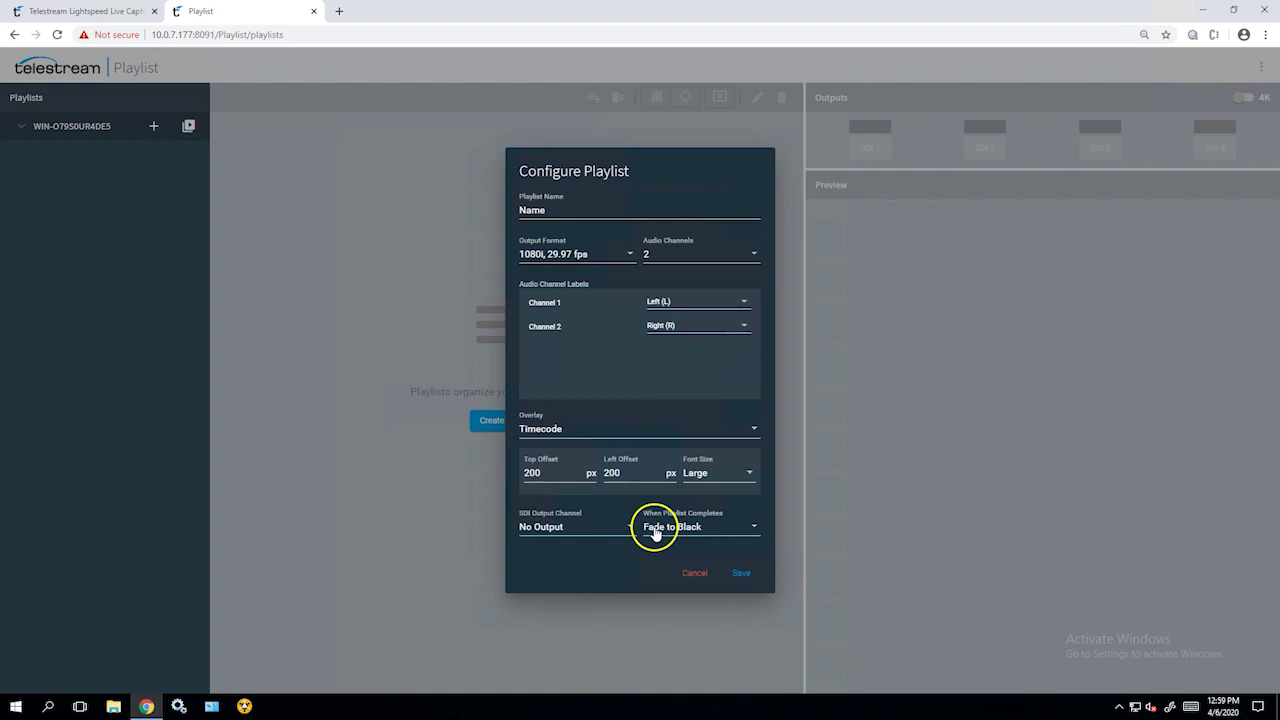
pyautogui.click(752, 524)
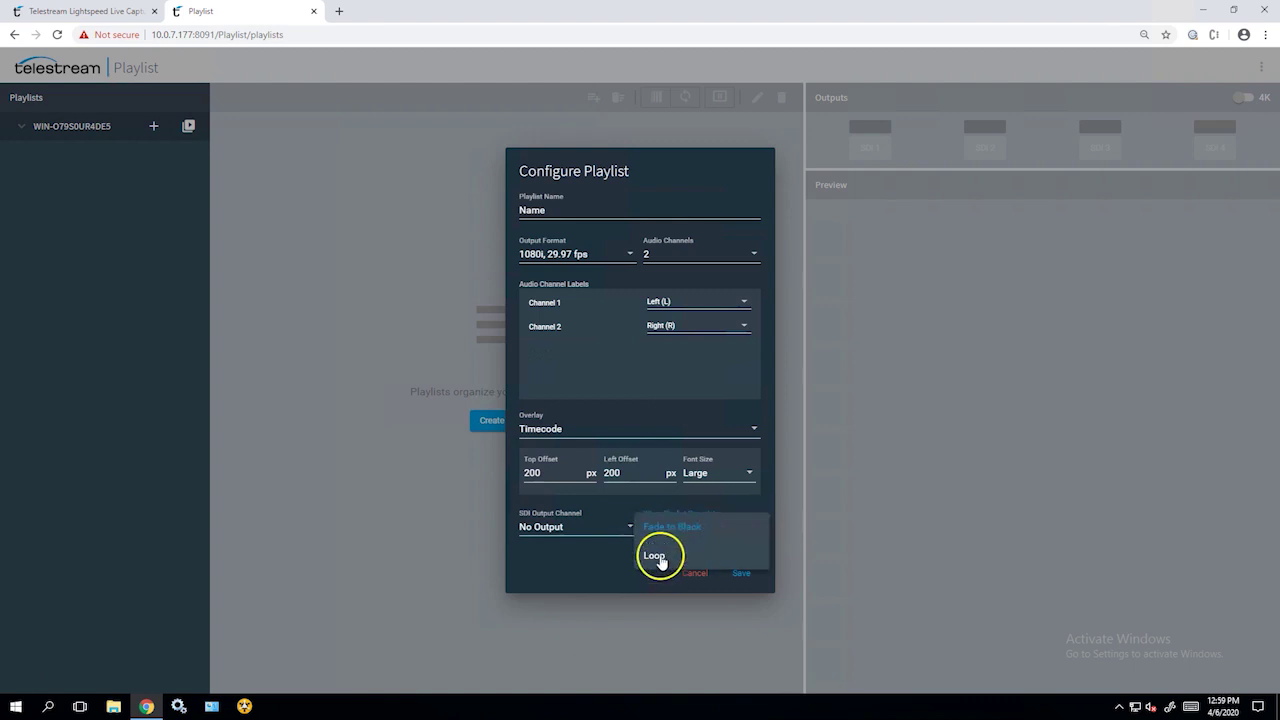
pyautogui.click(655, 556)
pyautogui.click(740, 573)
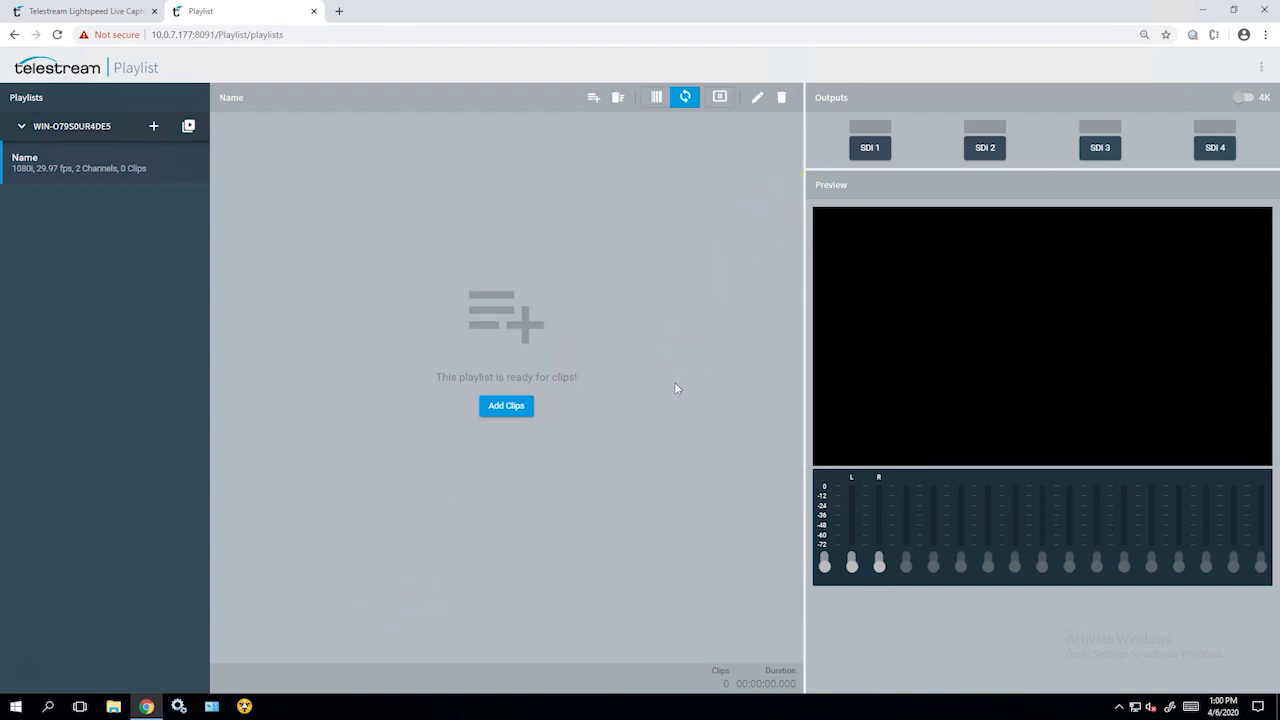
# Insert three clips from MyFirstWatcher: the 29.97 fps "1" from E:\Playout, the 25 fps "1" from Globecast, and 1080-120.
pyautogui.click(506, 405)
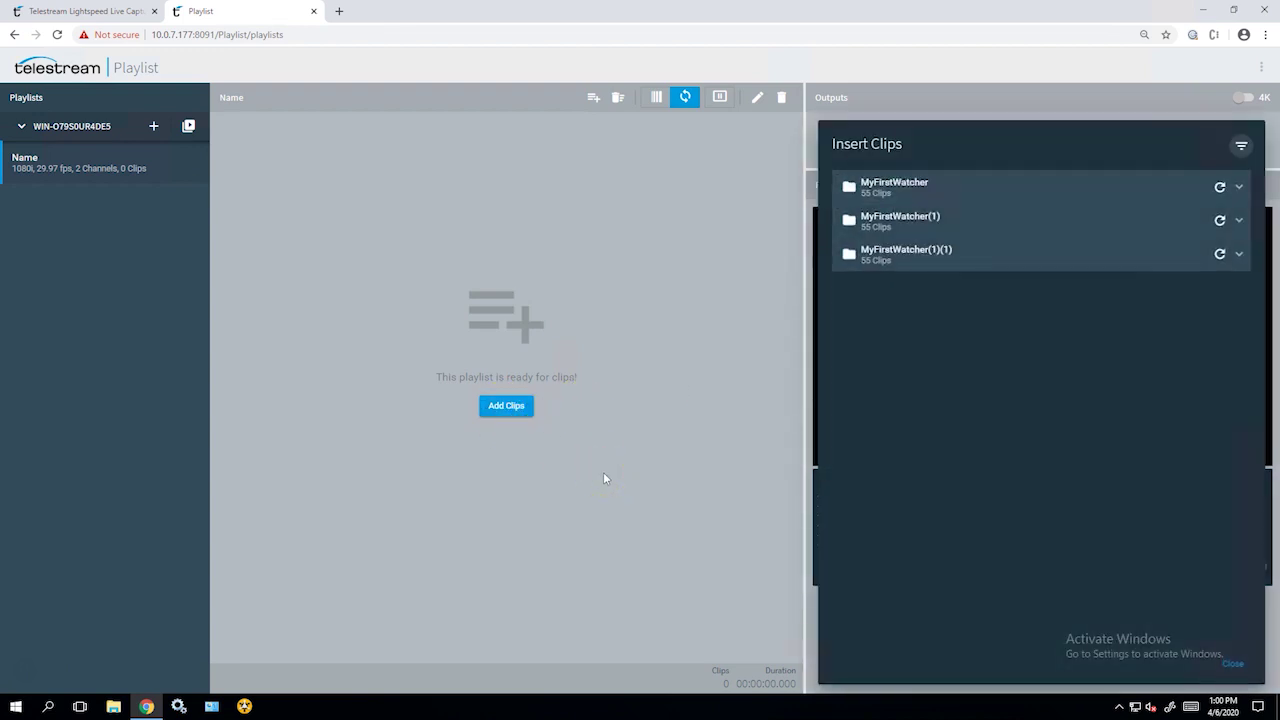
pyautogui.click(906, 190)
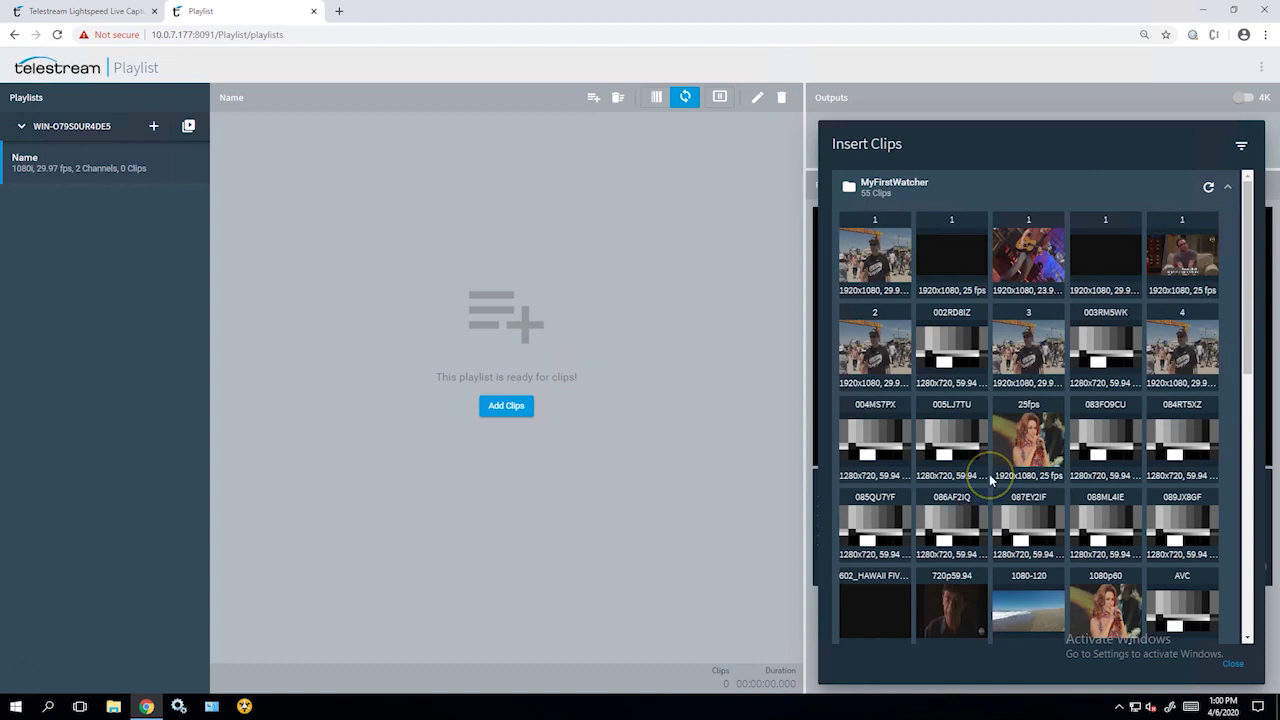
pyautogui.click(877, 257)
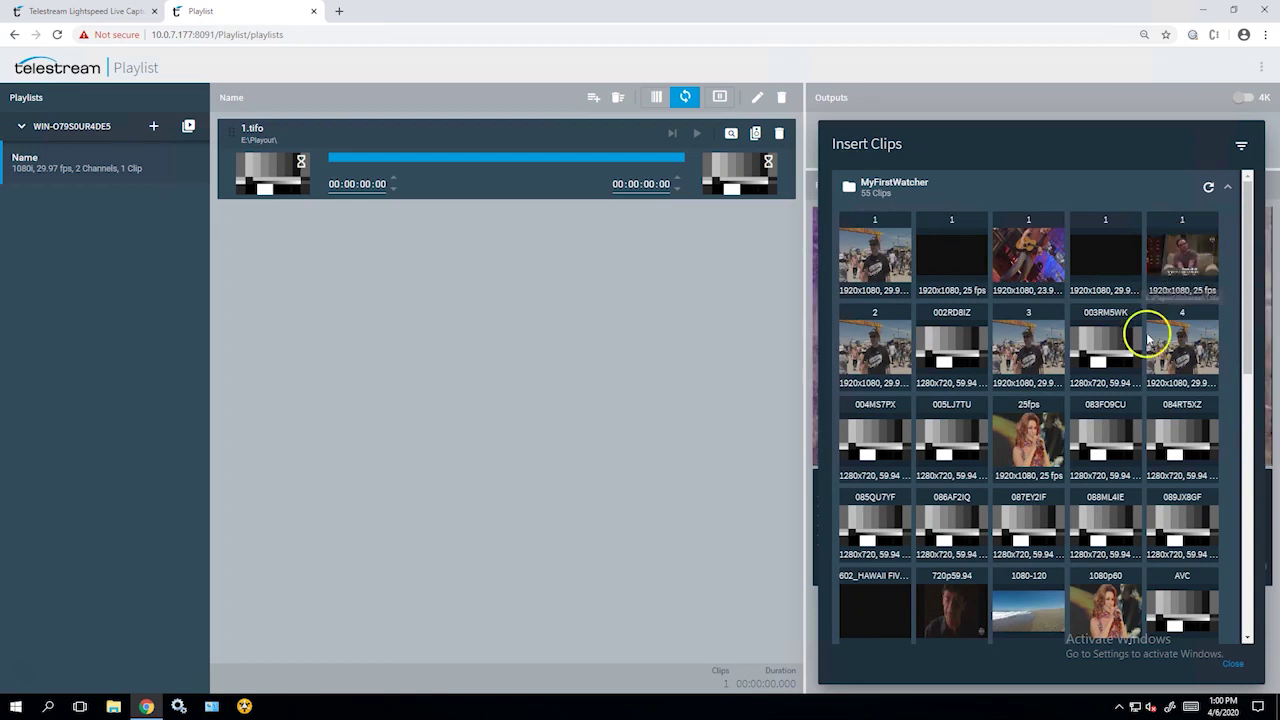
pyautogui.click(1029, 606)
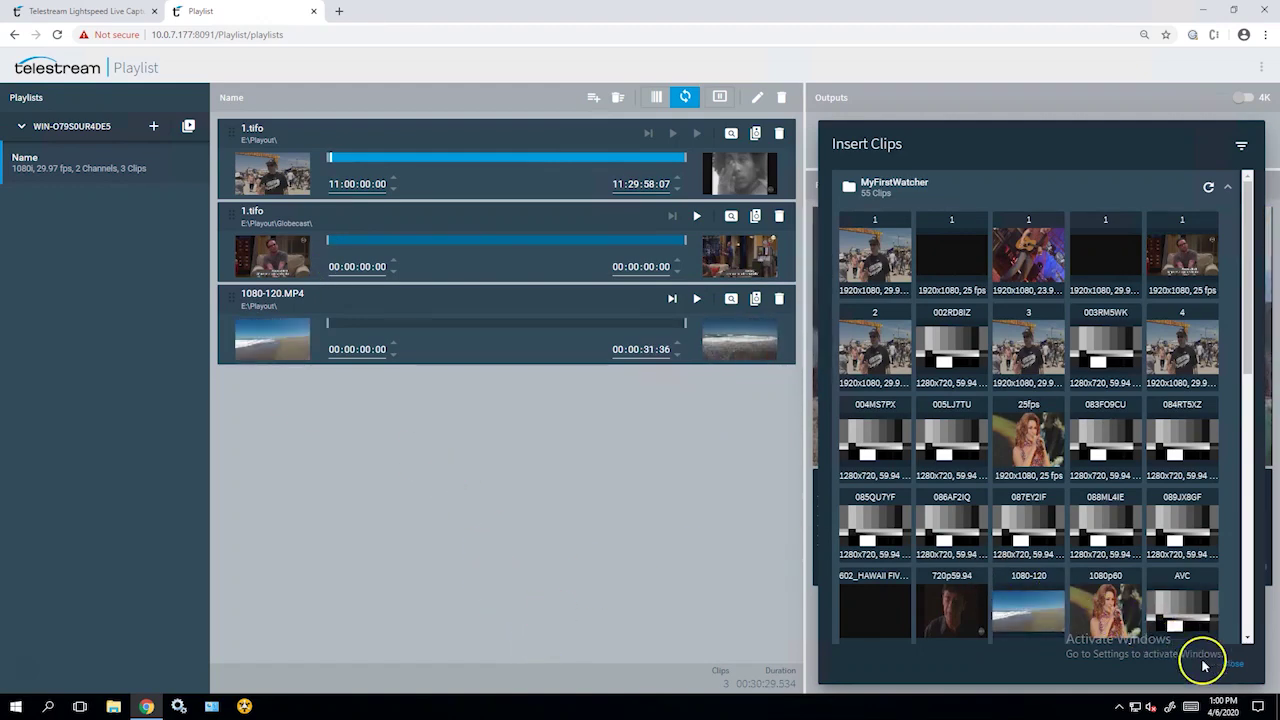
pyautogui.click(1232, 666)
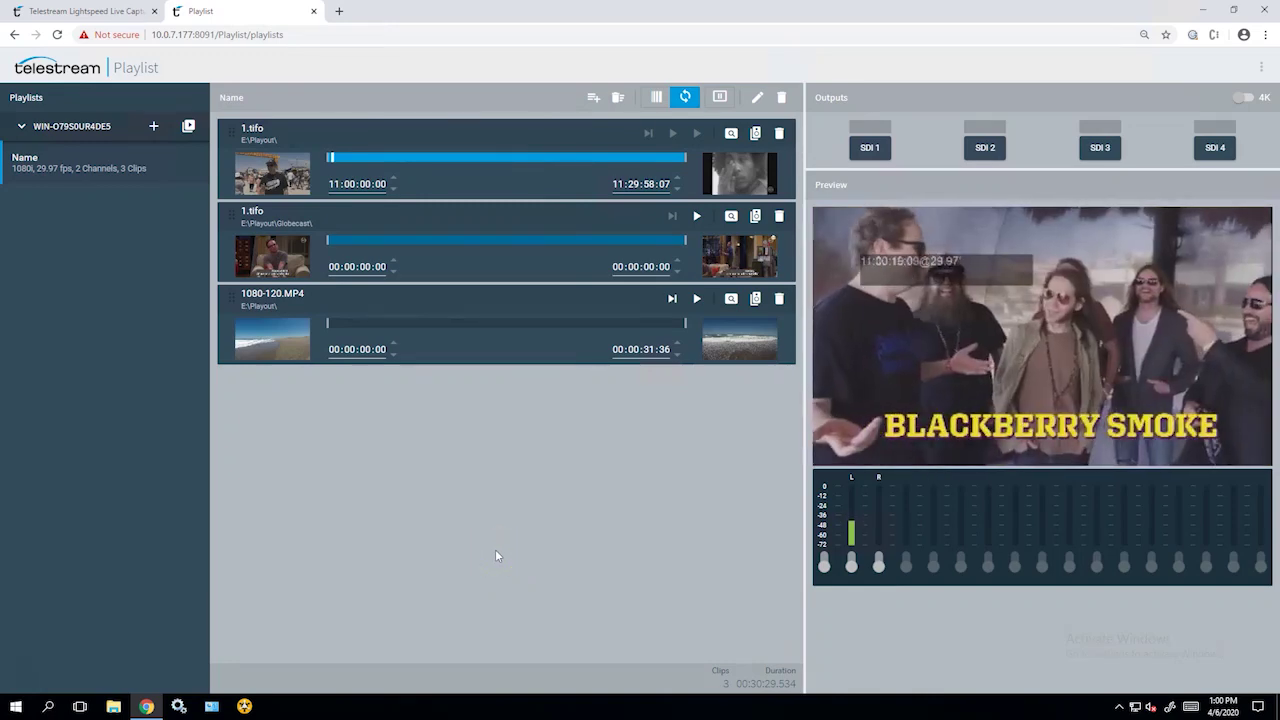
# Play the Globecast 1.tifo clip and the 1080-120.MP4 clip from the playlist.
pyautogui.click(697, 220)
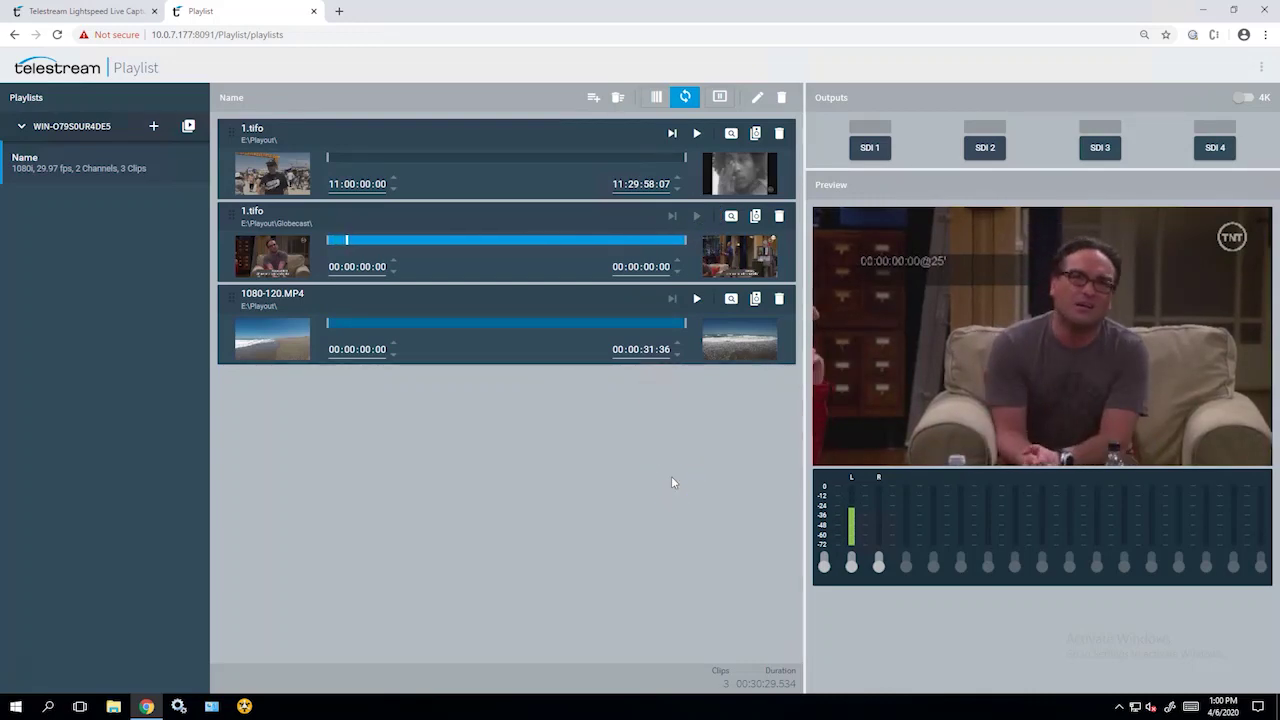
pyautogui.click(697, 298)
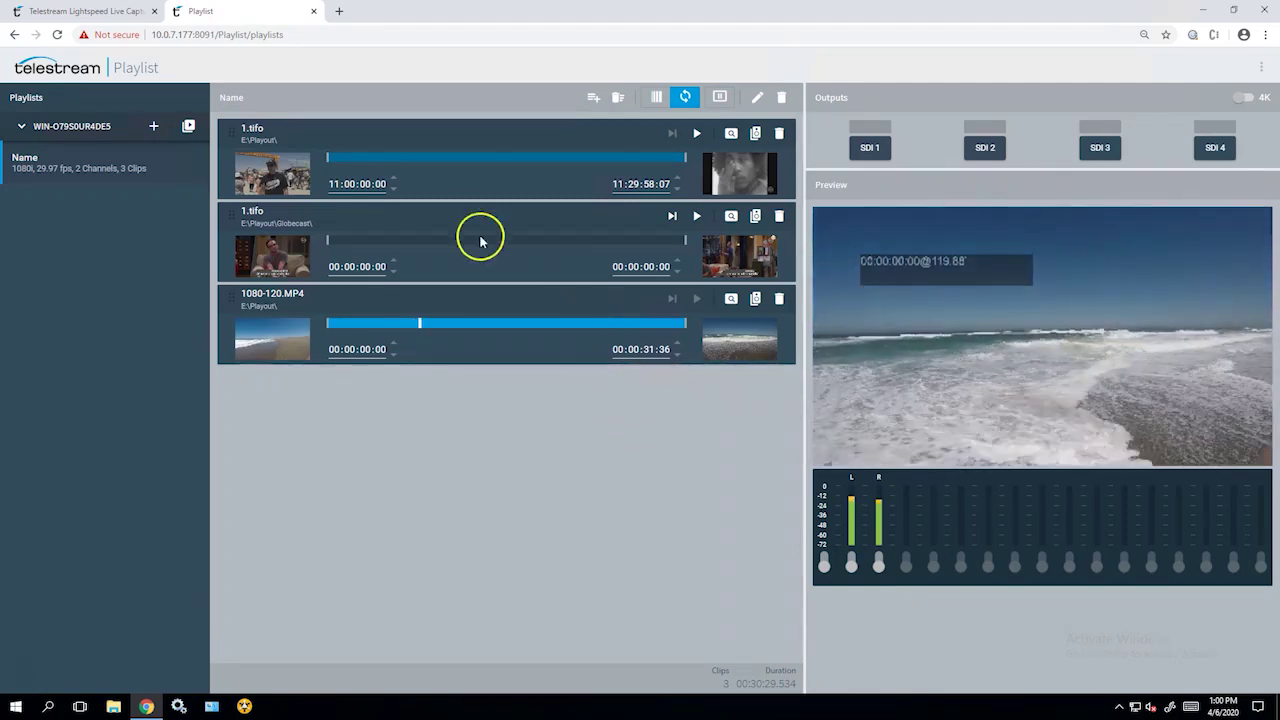
# Trim the first clip to 11:12:15:06–11:14:01:15 and the second clip to a short section about a third of the way in.
pyautogui.moveTo(326, 156); pyautogui.dragTo(473, 158)
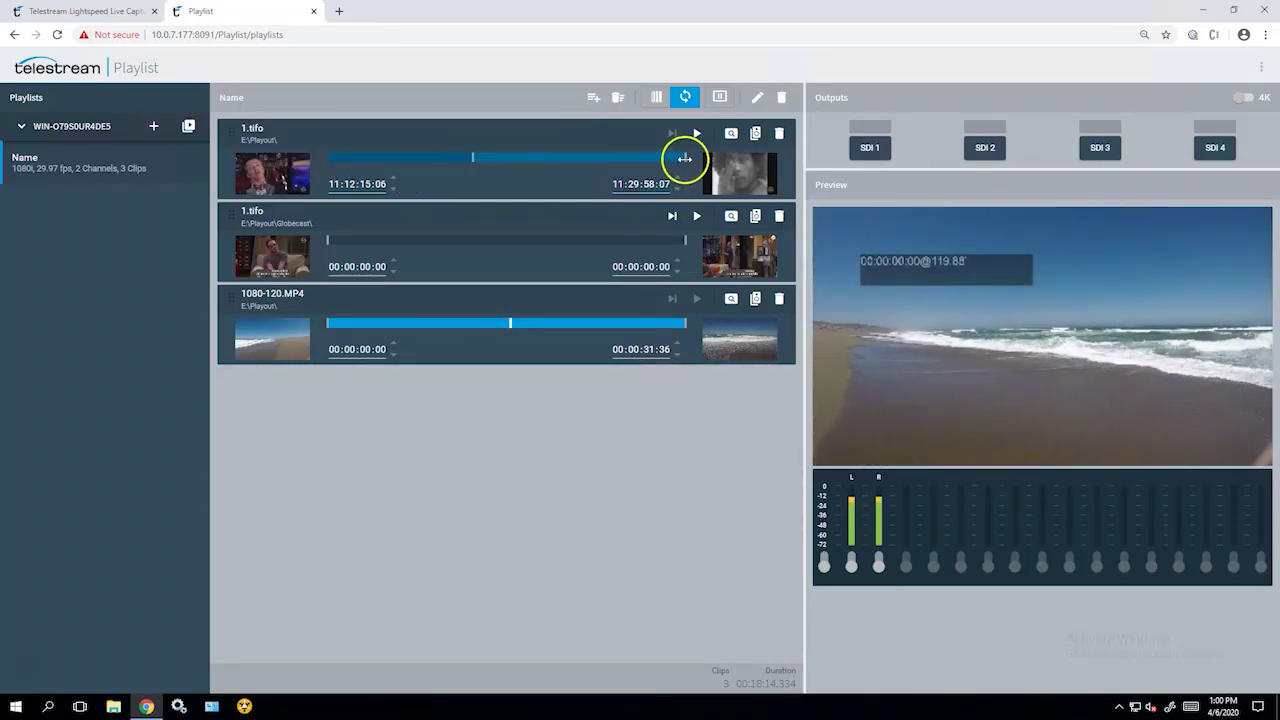
pyautogui.moveTo(684, 156); pyautogui.dragTo(496, 160)
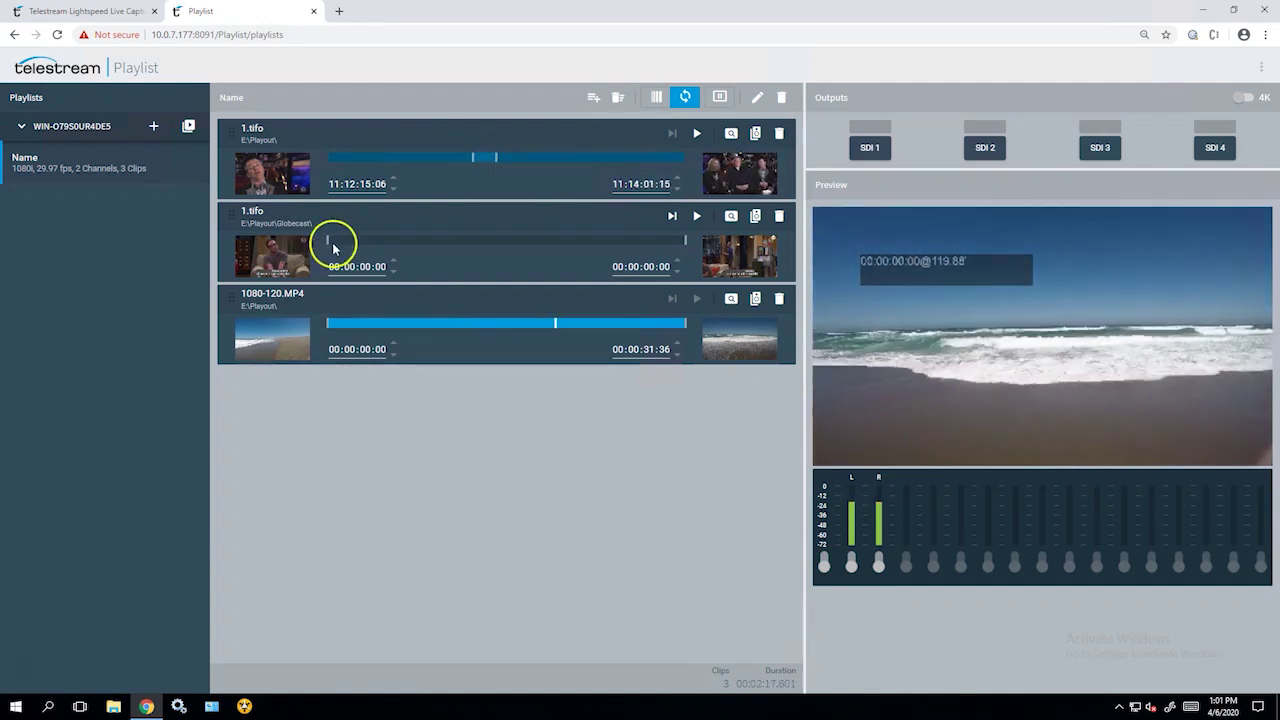
pyautogui.moveTo(339, 238); pyautogui.dragTo(455, 222)
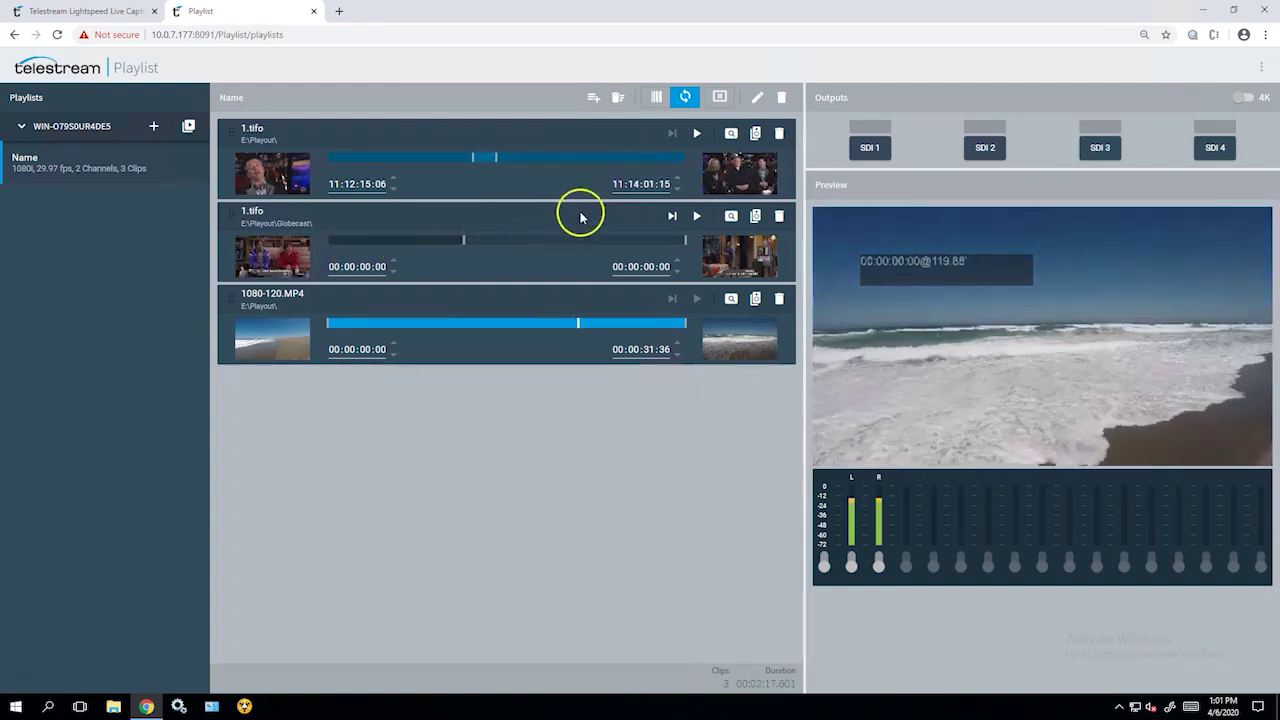
pyautogui.moveTo(685, 243); pyautogui.dragTo(477, 249)
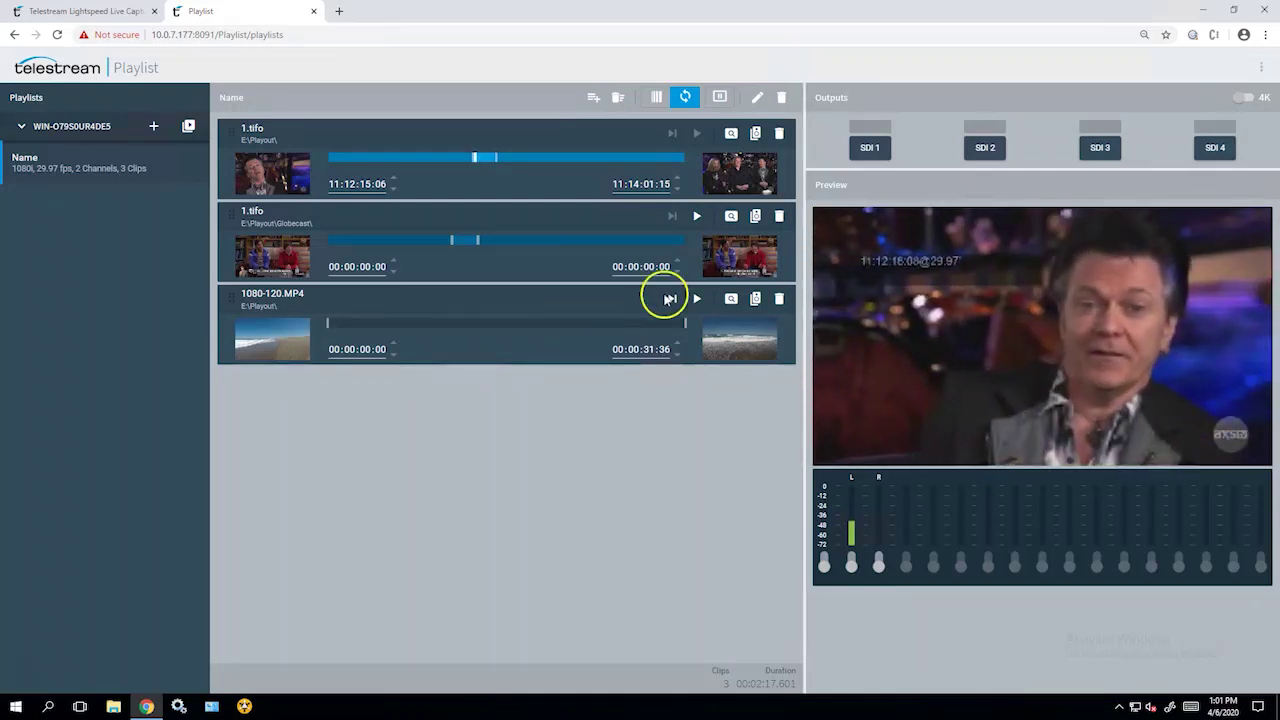
# In the preview of 1080-120.MP4, mark the in point at 00:00:02:68 and the out point at 00:00:26:37.
pyautogui.click(731, 299)
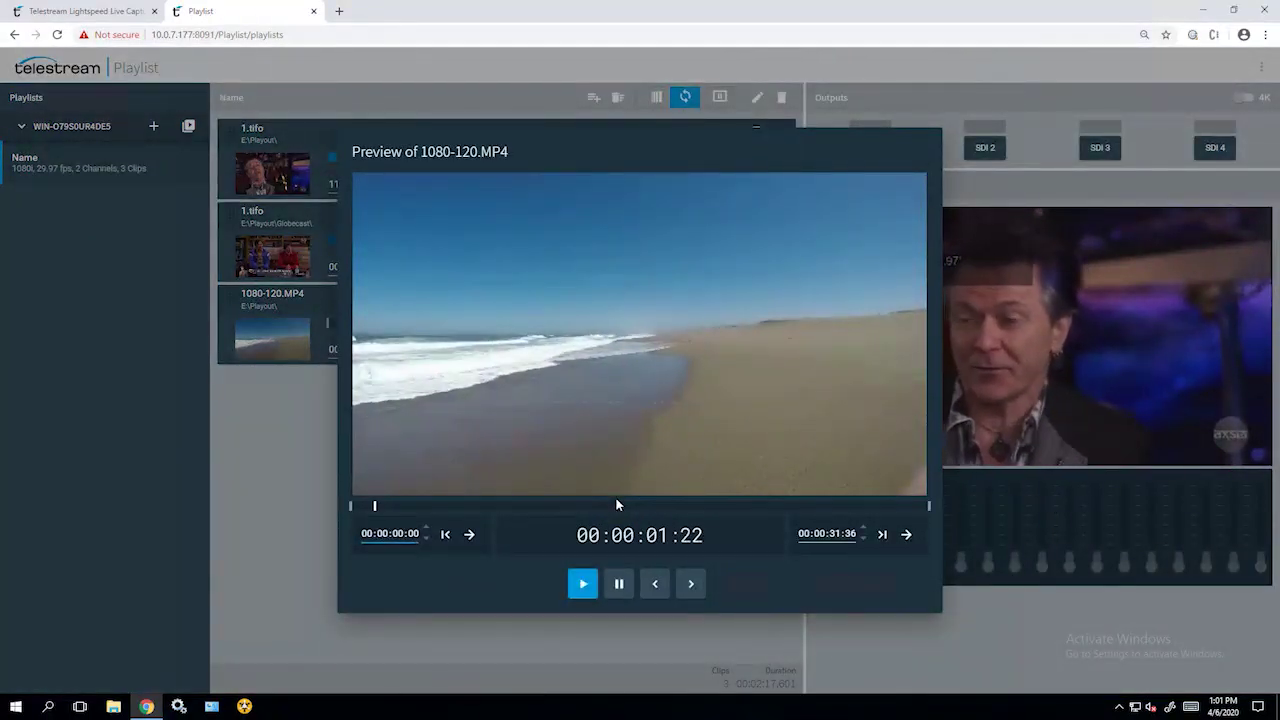
pyautogui.click(469, 534)
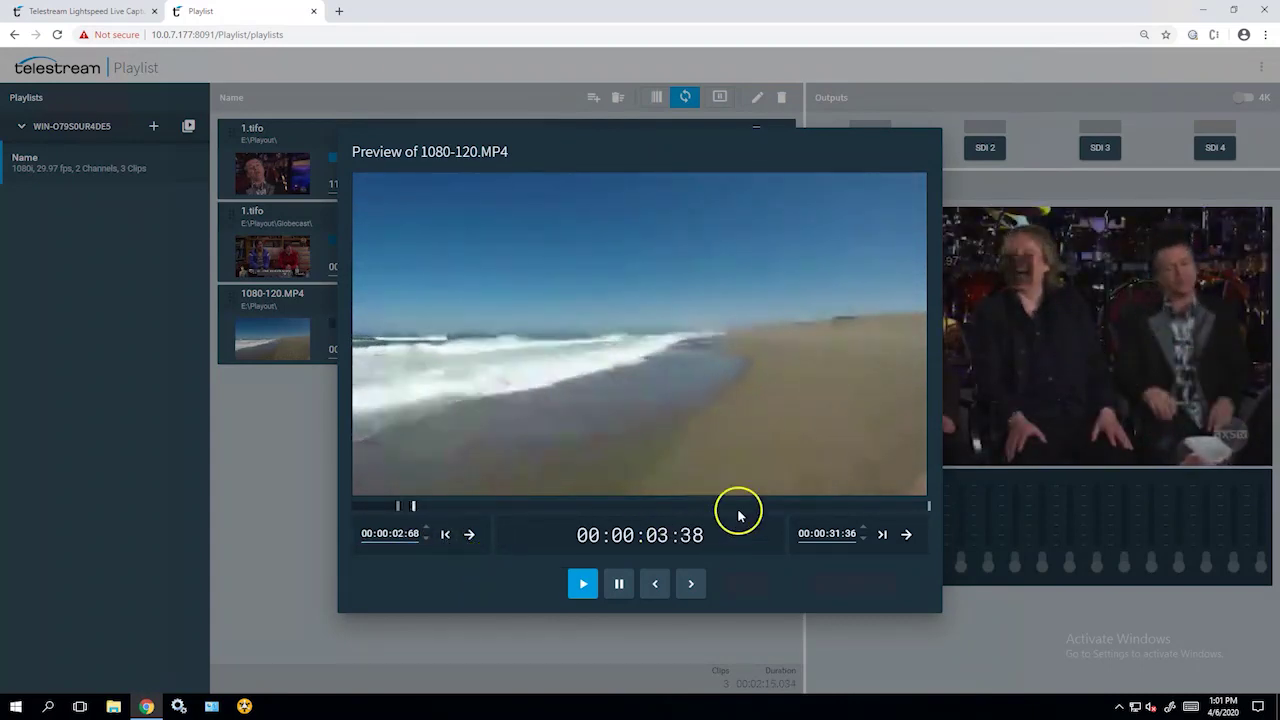
pyautogui.click(806, 506)
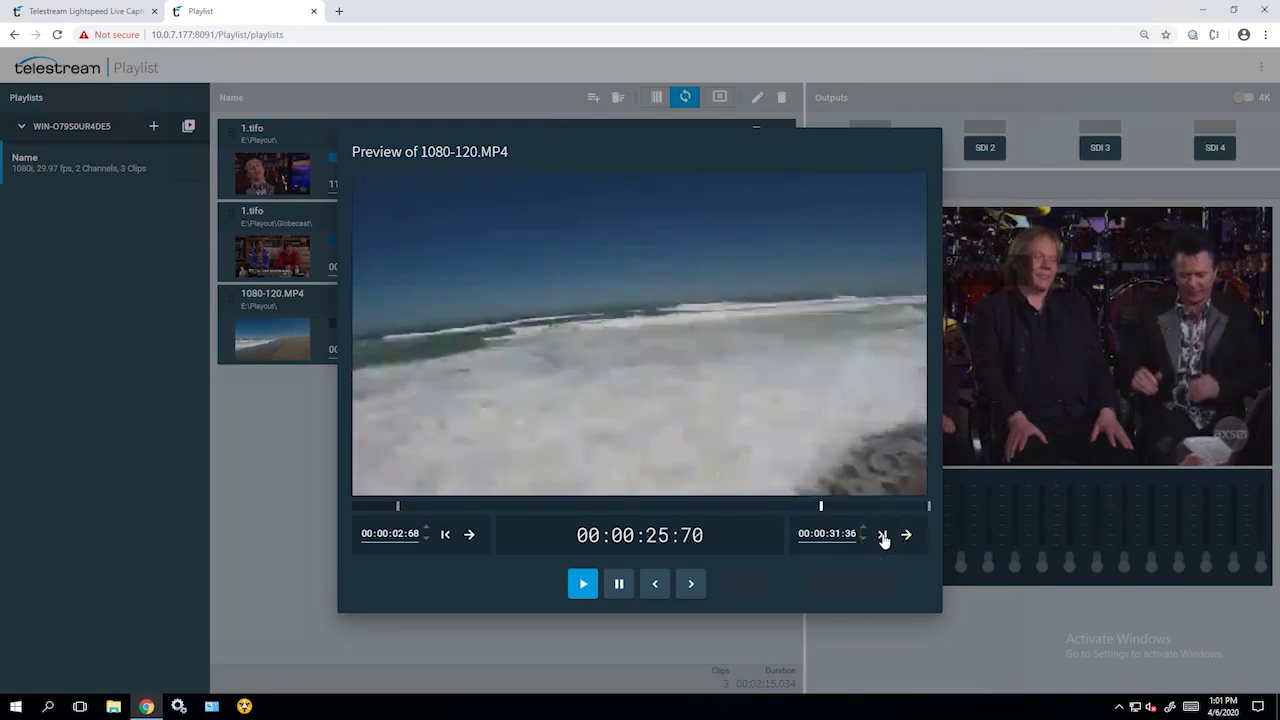
pyautogui.click(883, 537)
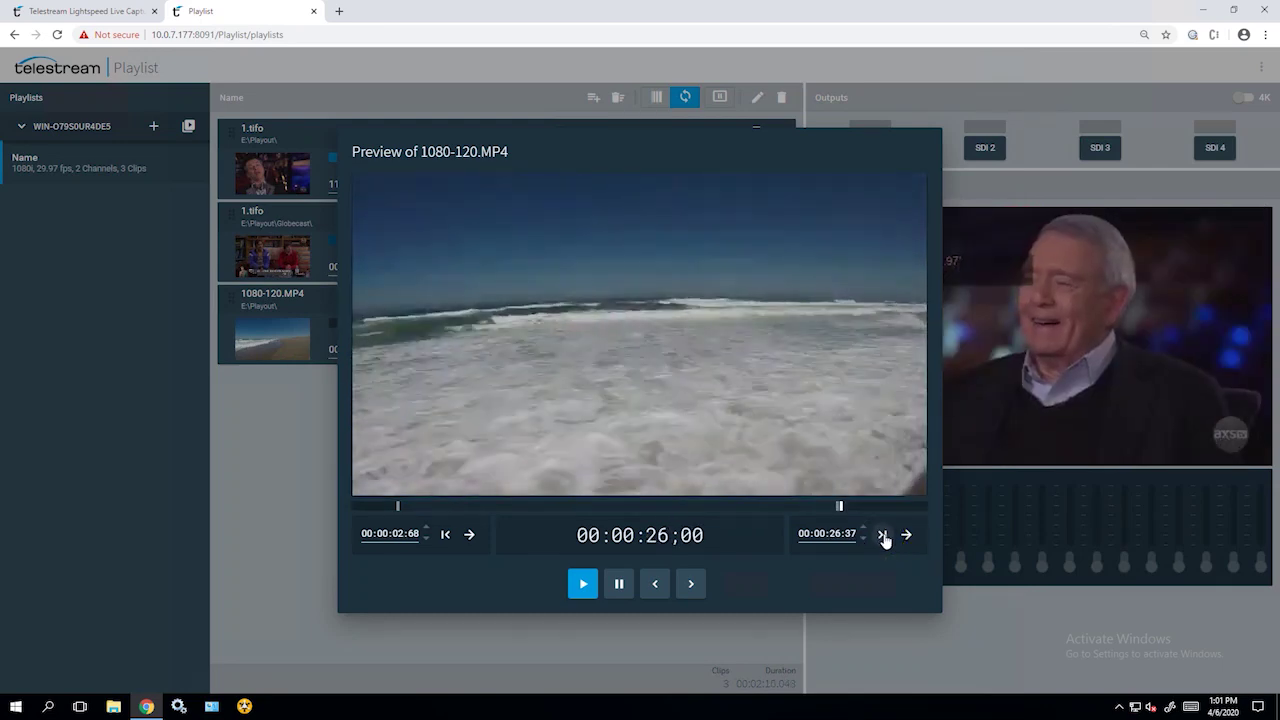
pyautogui.click(478, 635)
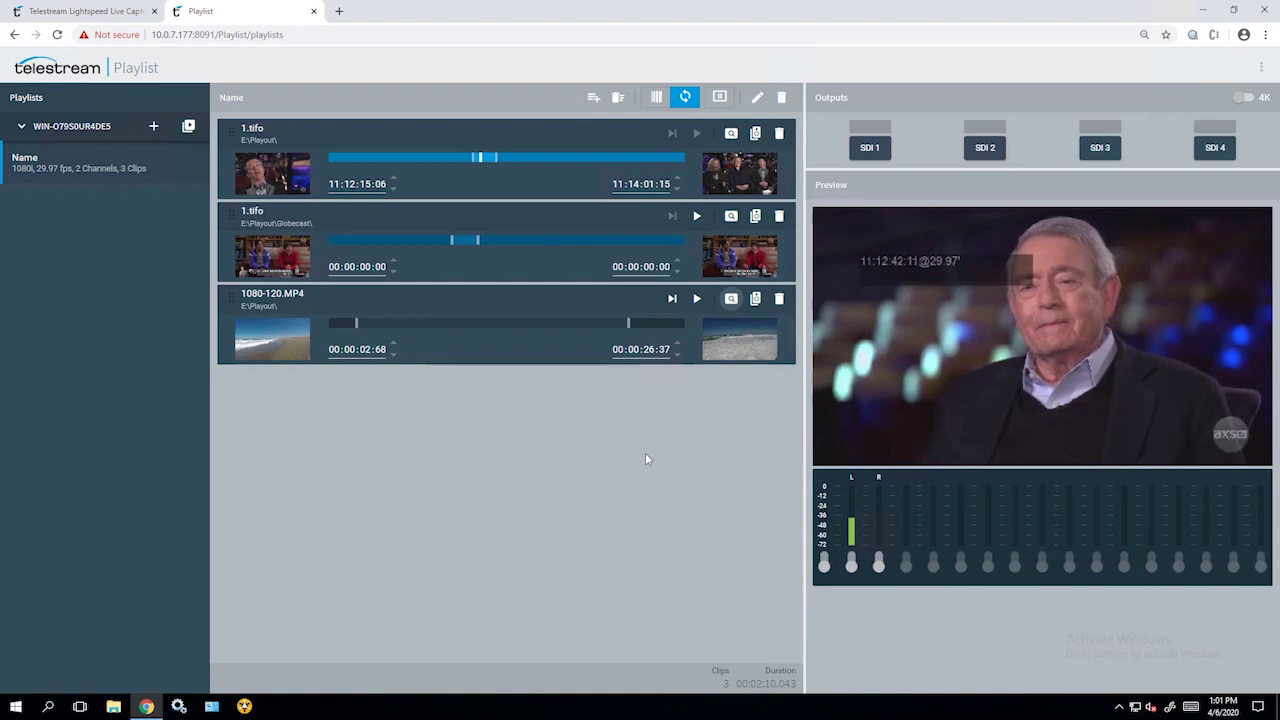
# Play the Globecast 1.tifo clip, set the playlist's SDI output to SDI Channel 1, and save the configuration.
pyautogui.click(697, 216)
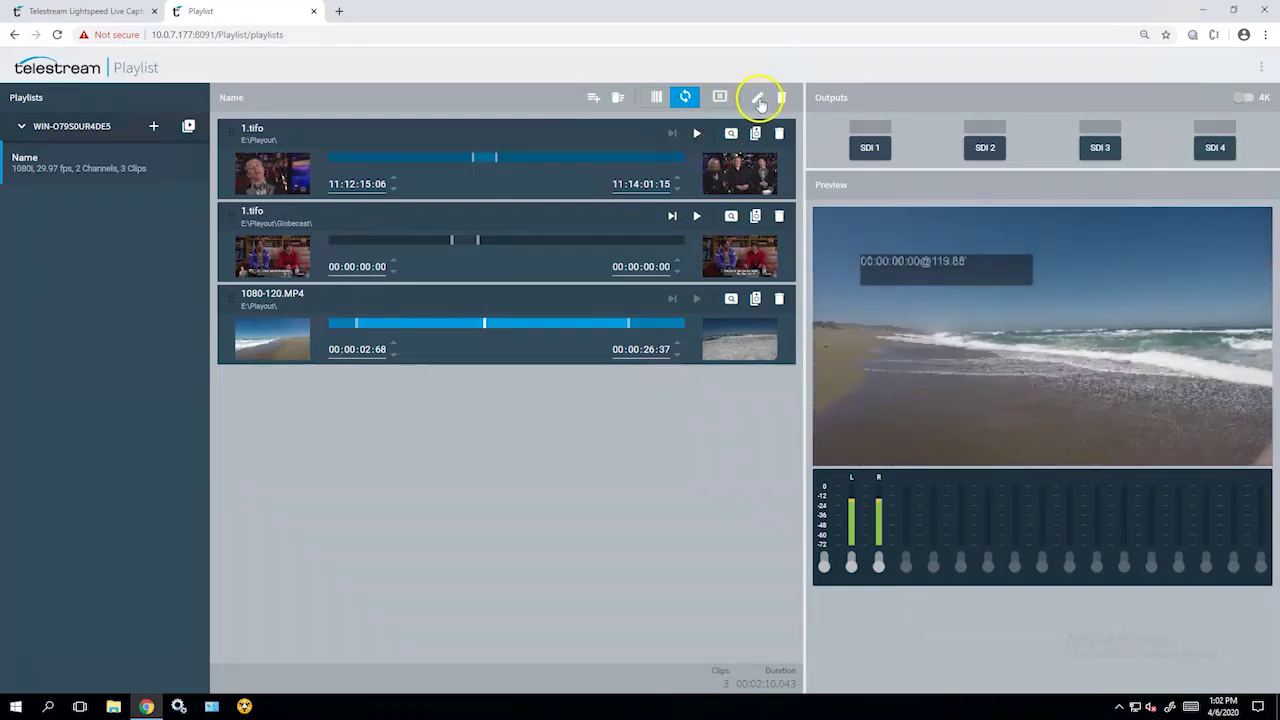
pyautogui.click(758, 99)
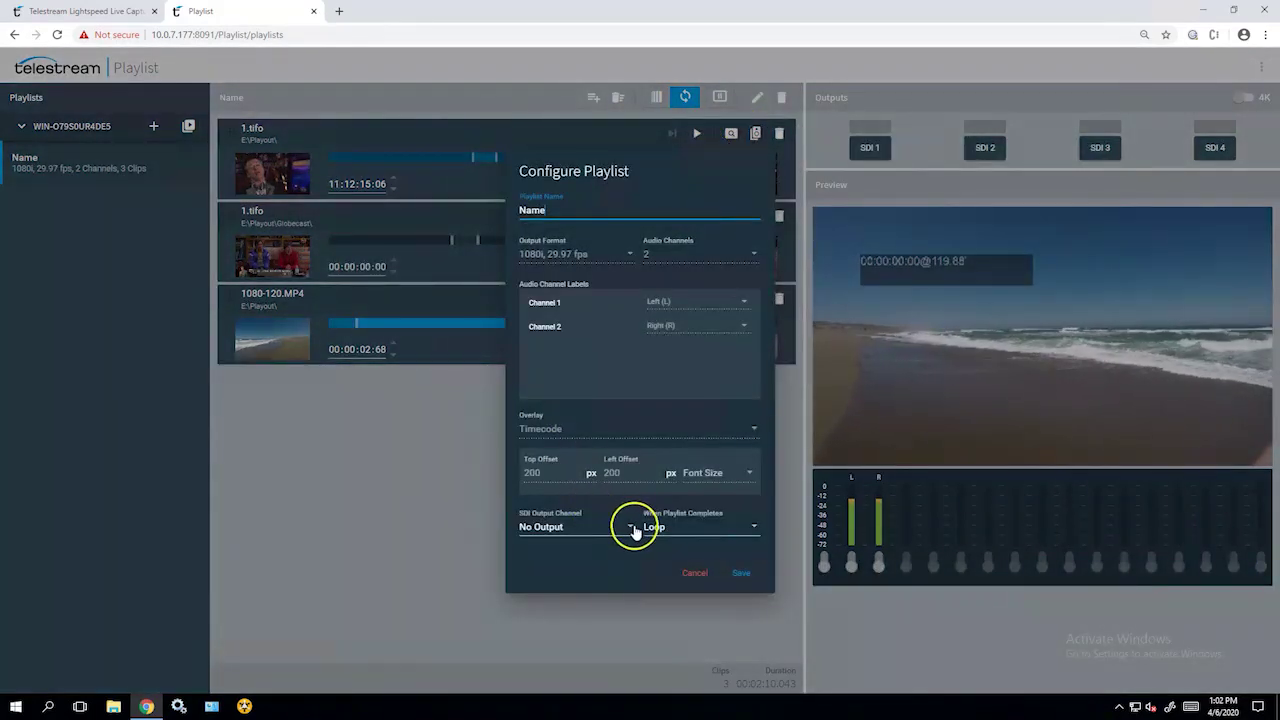
pyautogui.click(627, 530)
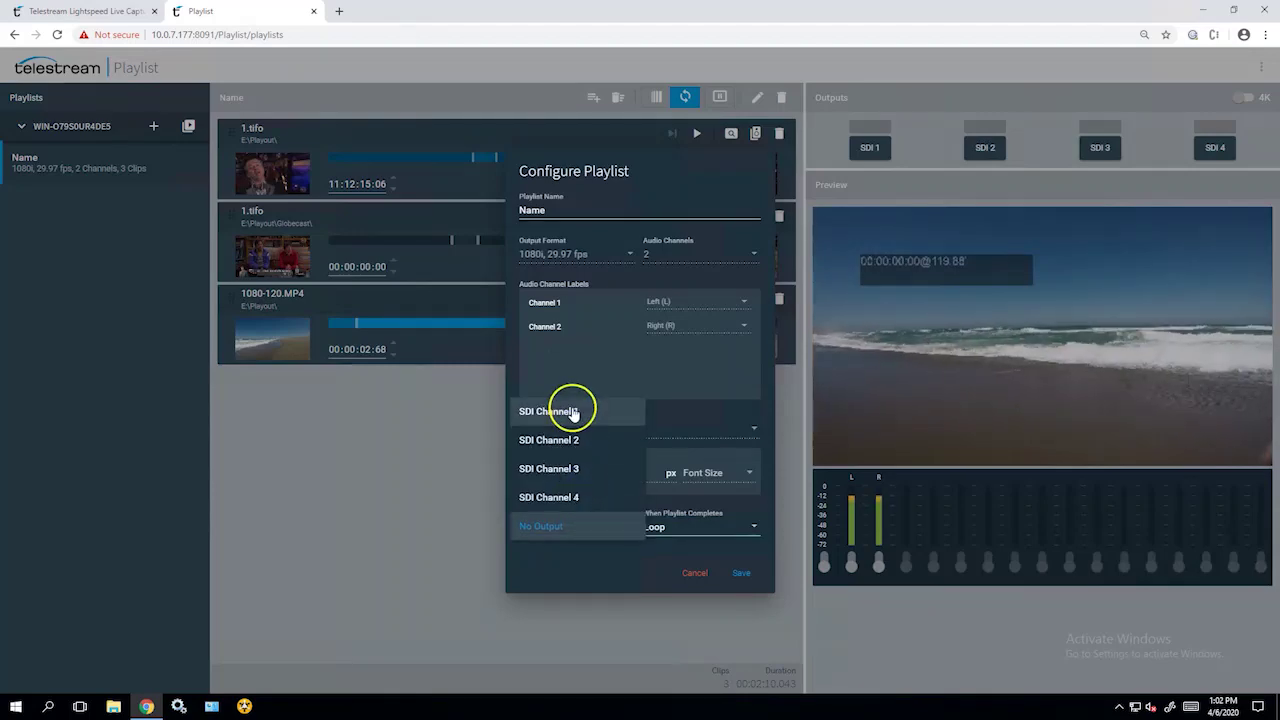
pyautogui.click(573, 413)
pyautogui.click(740, 573)
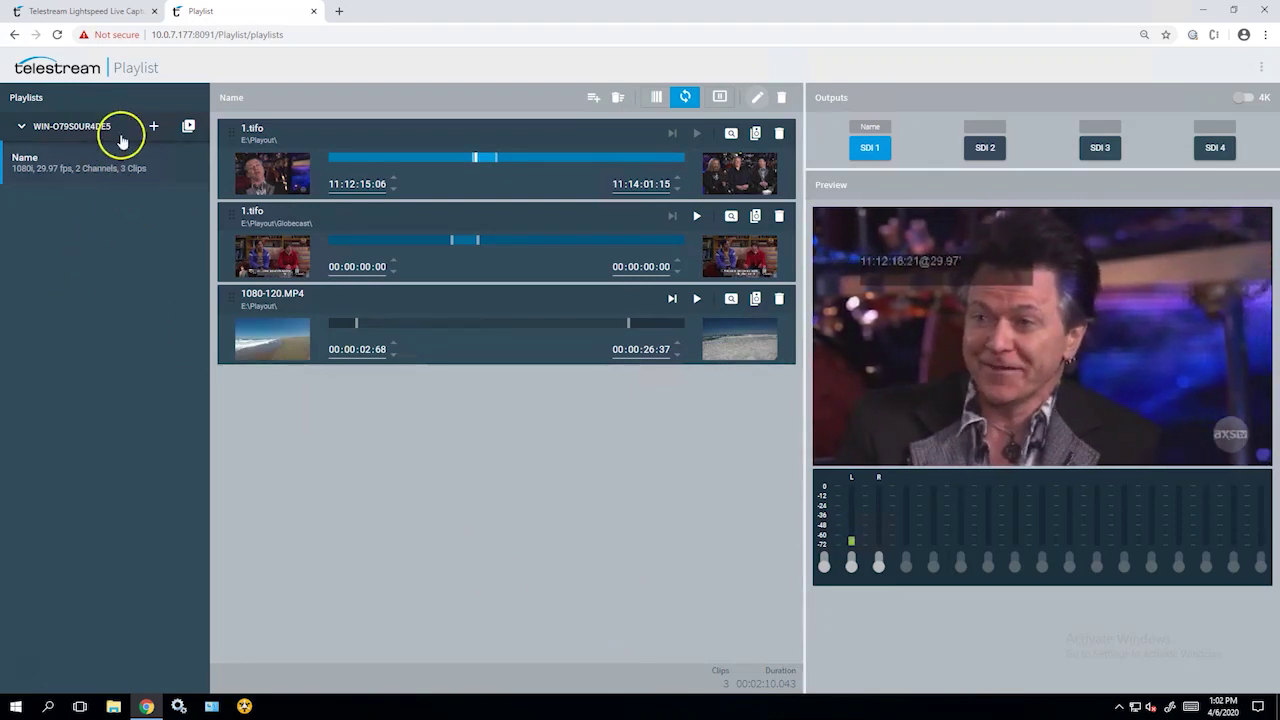
# Start a new playlist named Test2 with output format 1080i, 29.97 fps and 2 audio channels.
pyautogui.click(153, 128)
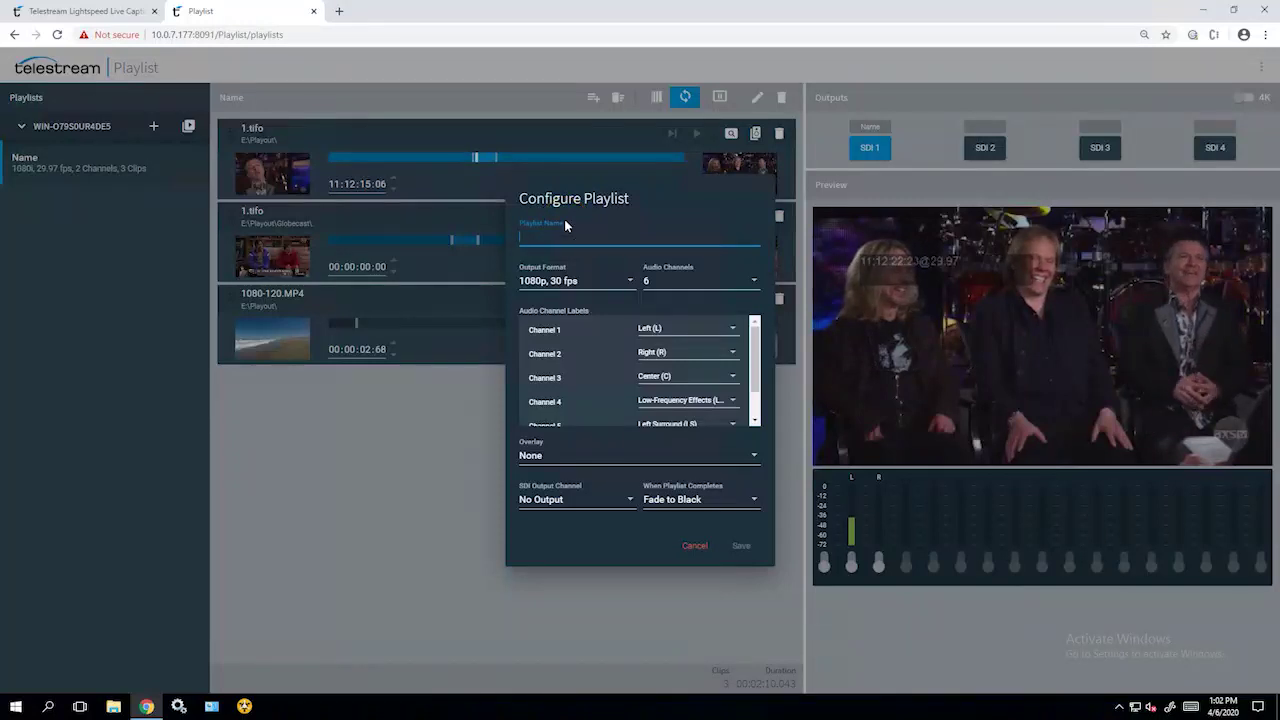
pyautogui.write('Test2')
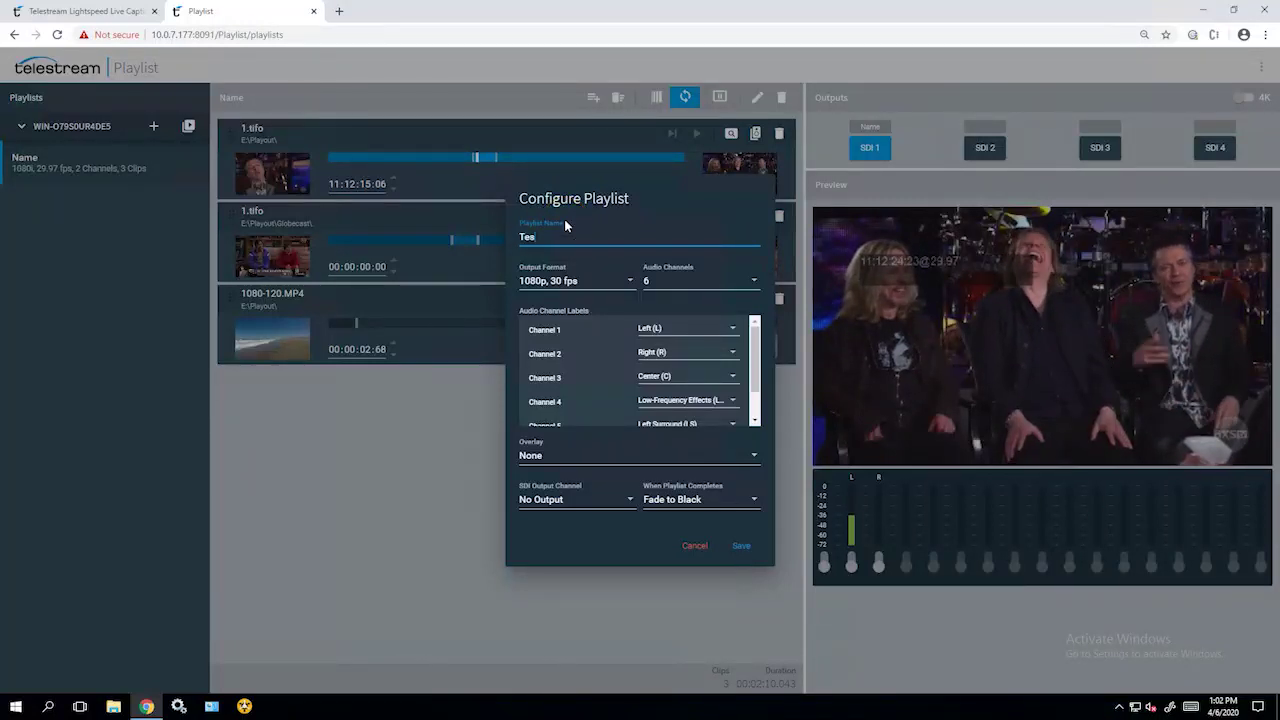
pyautogui.click(628, 282)
pyautogui.scroll(3, 581, 262)
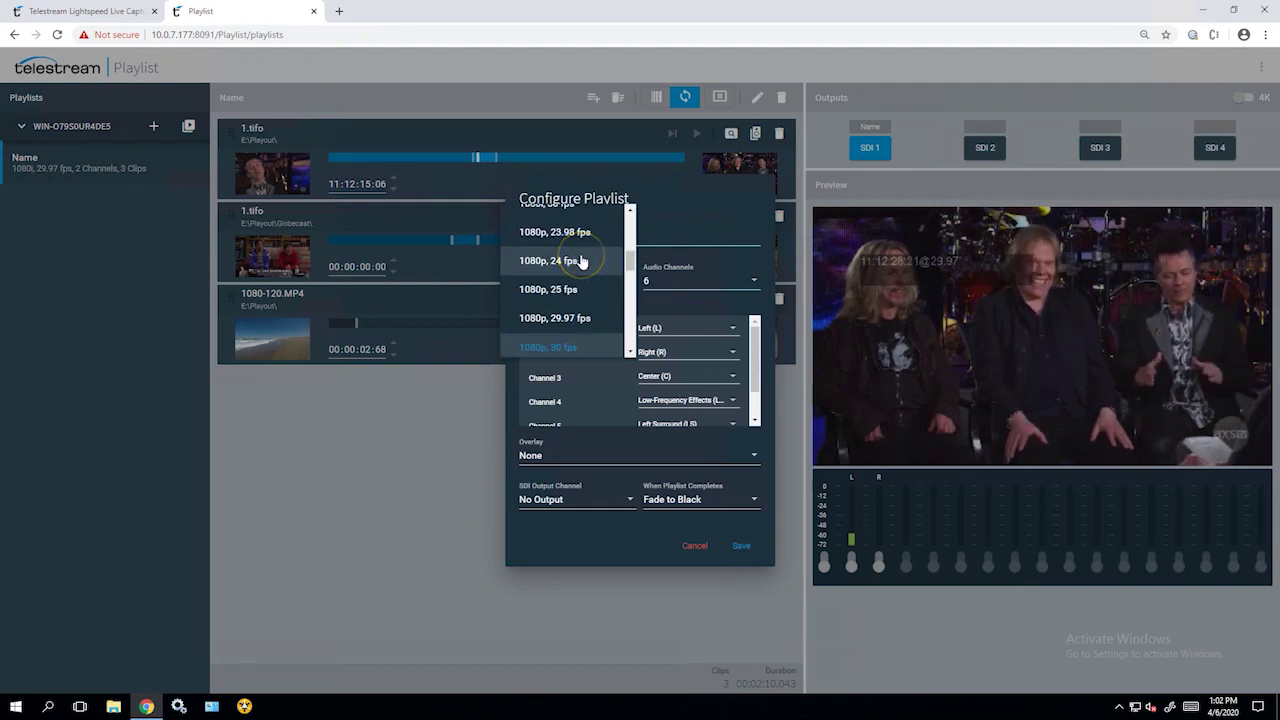
pyautogui.click(568, 243)
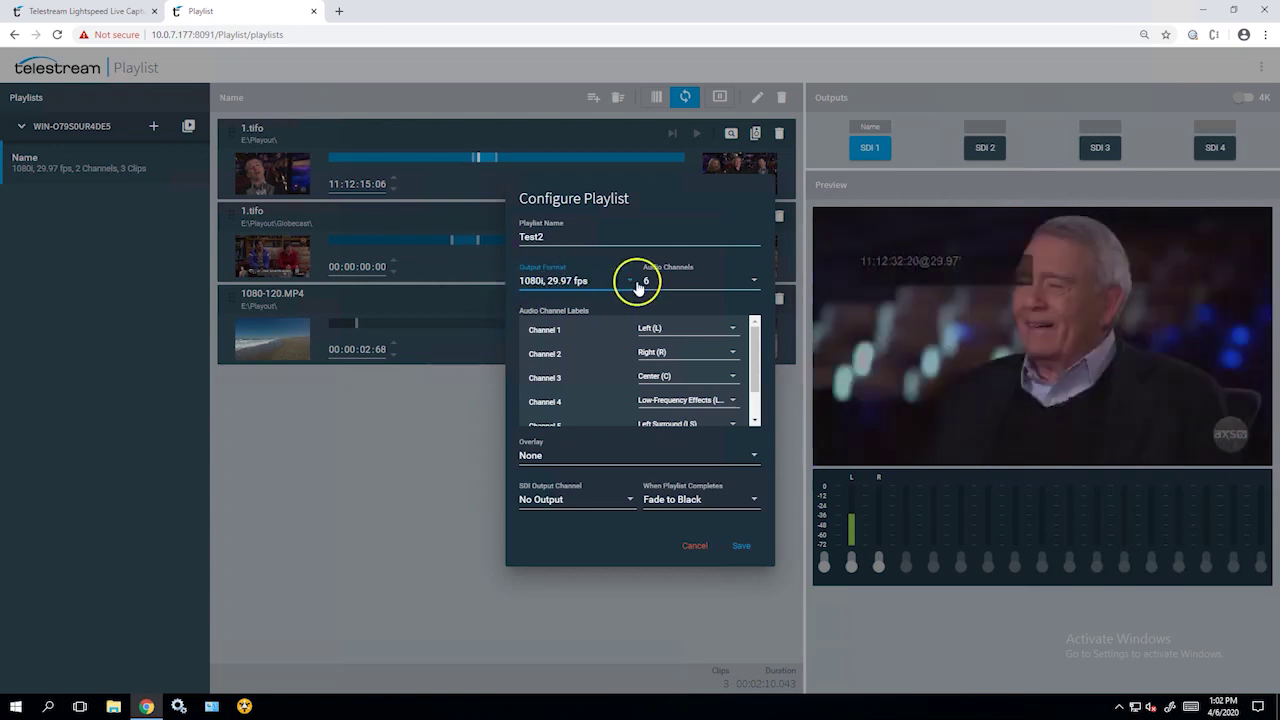
pyautogui.click(750, 280)
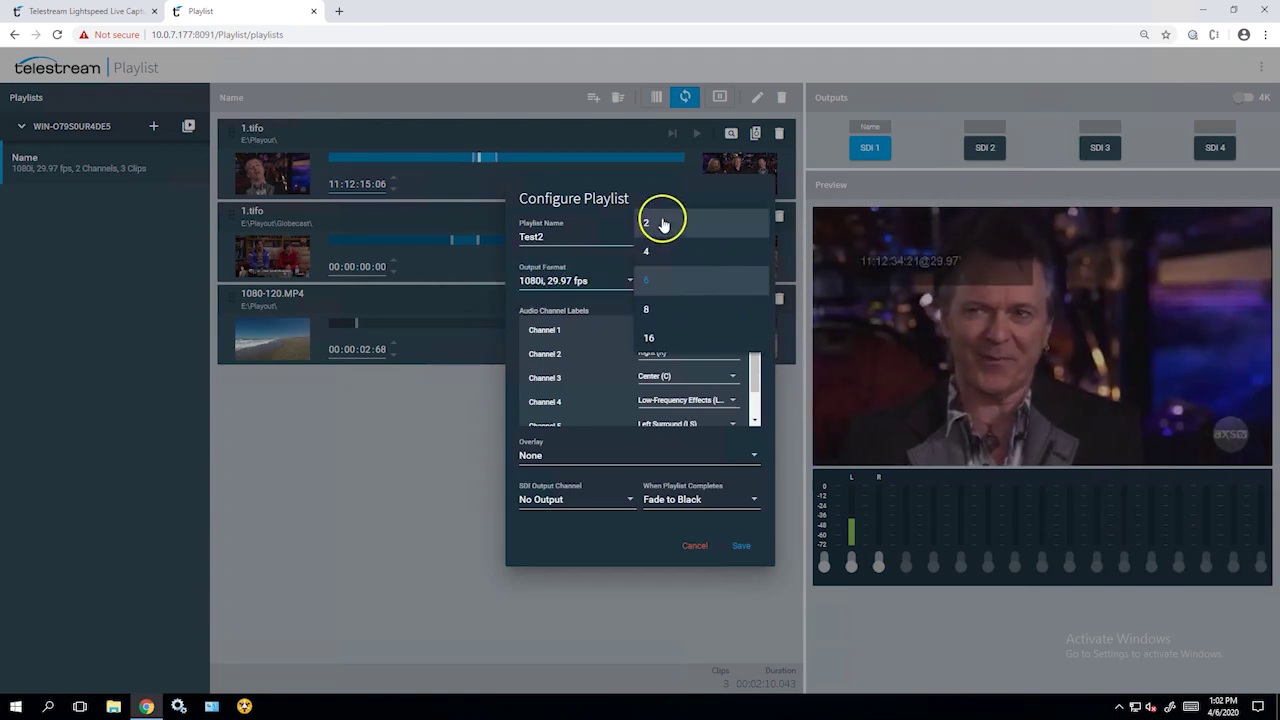
pyautogui.click(650, 298)
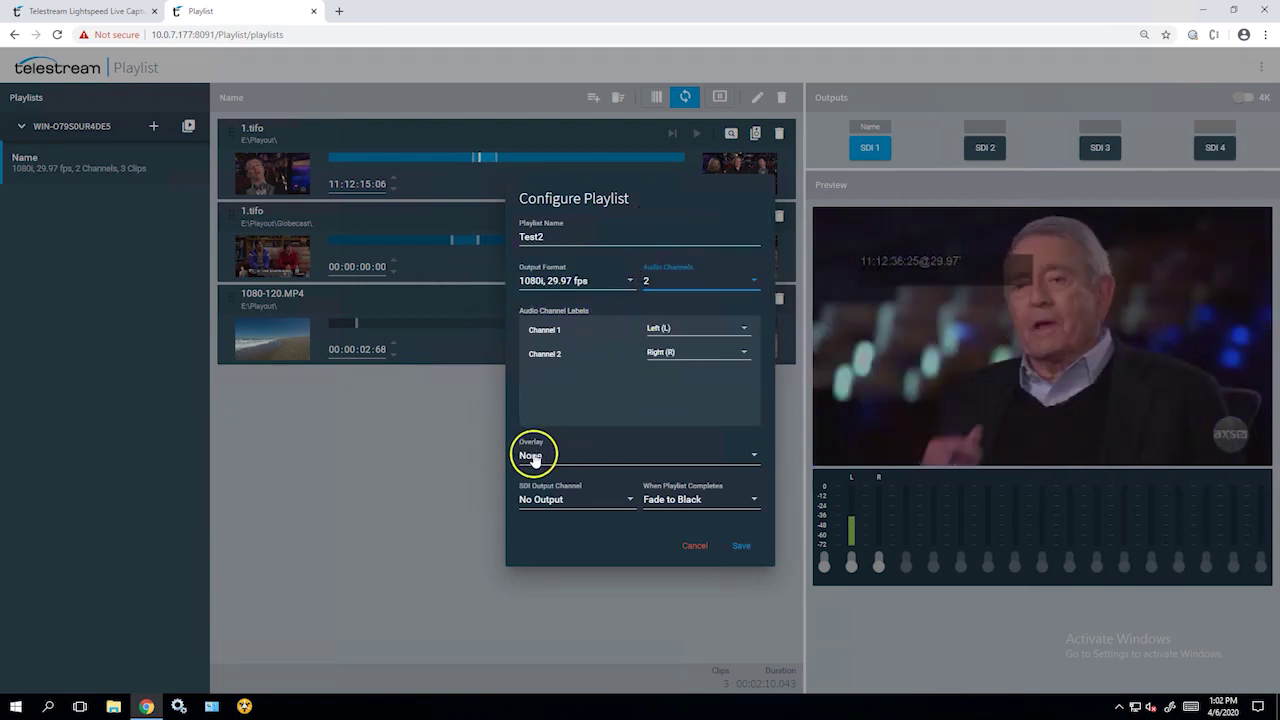
# Set Test2's SDI output to SDI Channel 3, make it loop when the playlist completes, and save it.
pyautogui.click(621, 502)
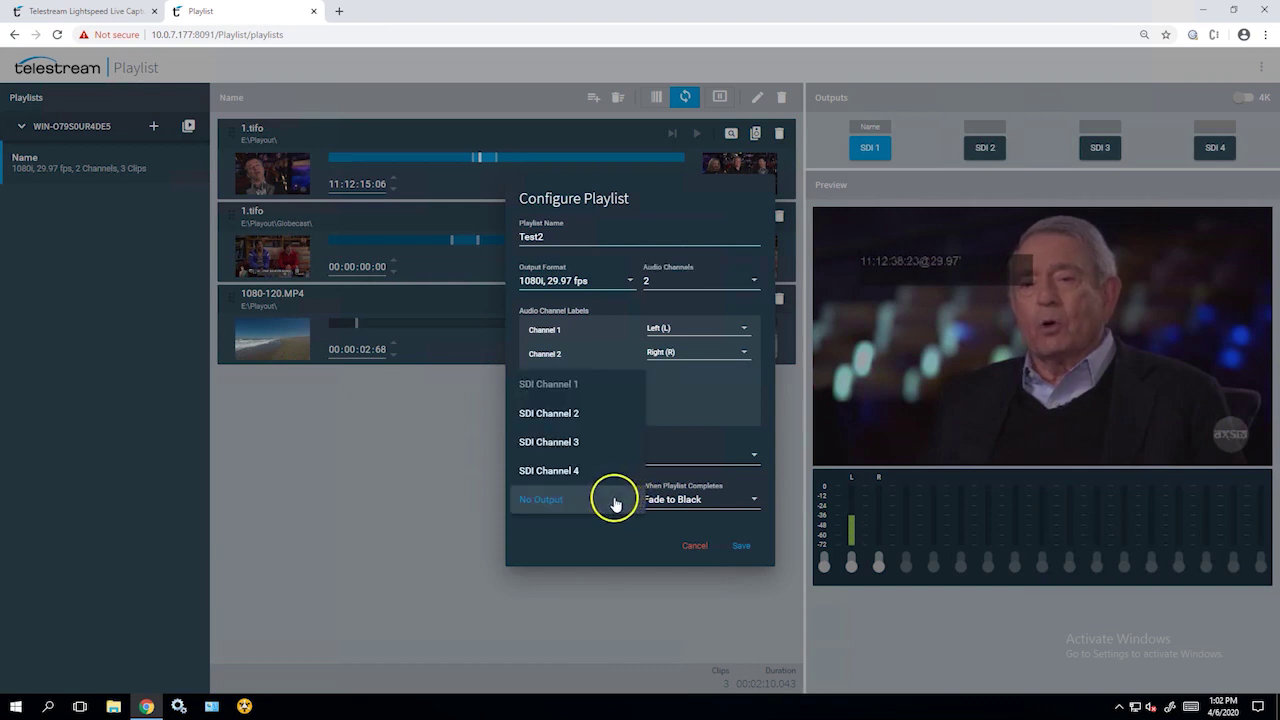
pyautogui.click(574, 414)
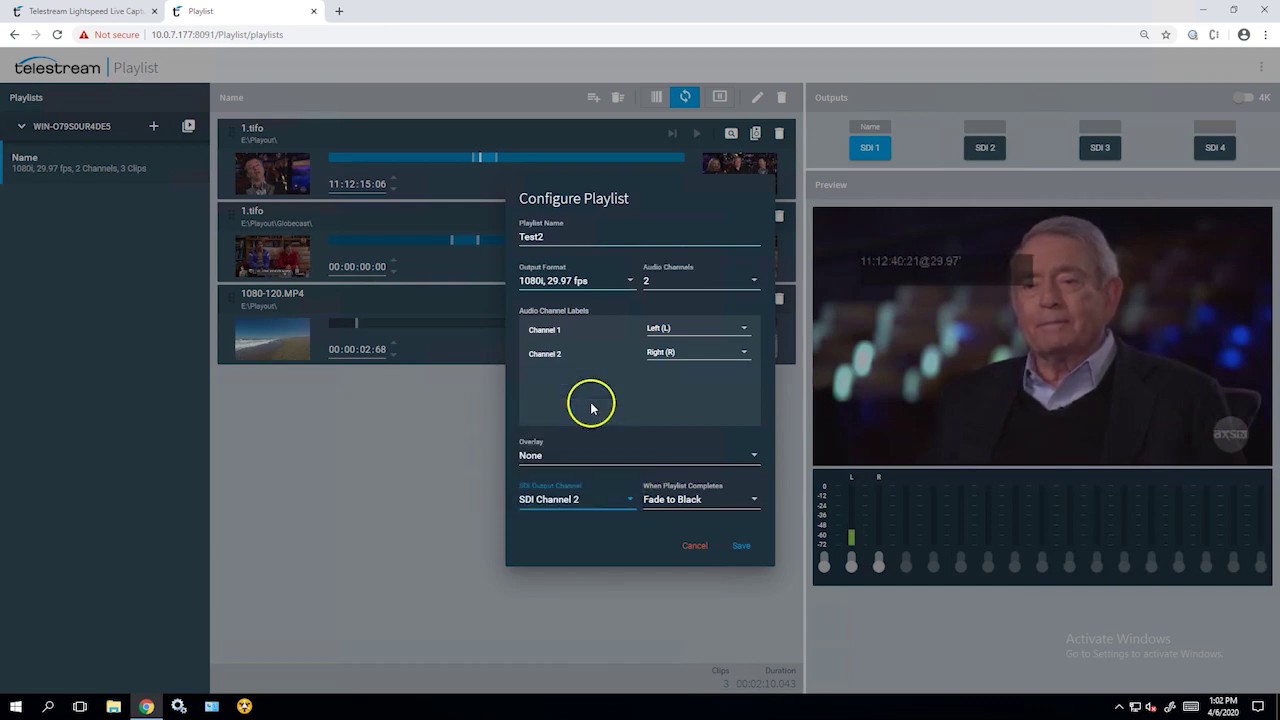
pyautogui.click(621, 500)
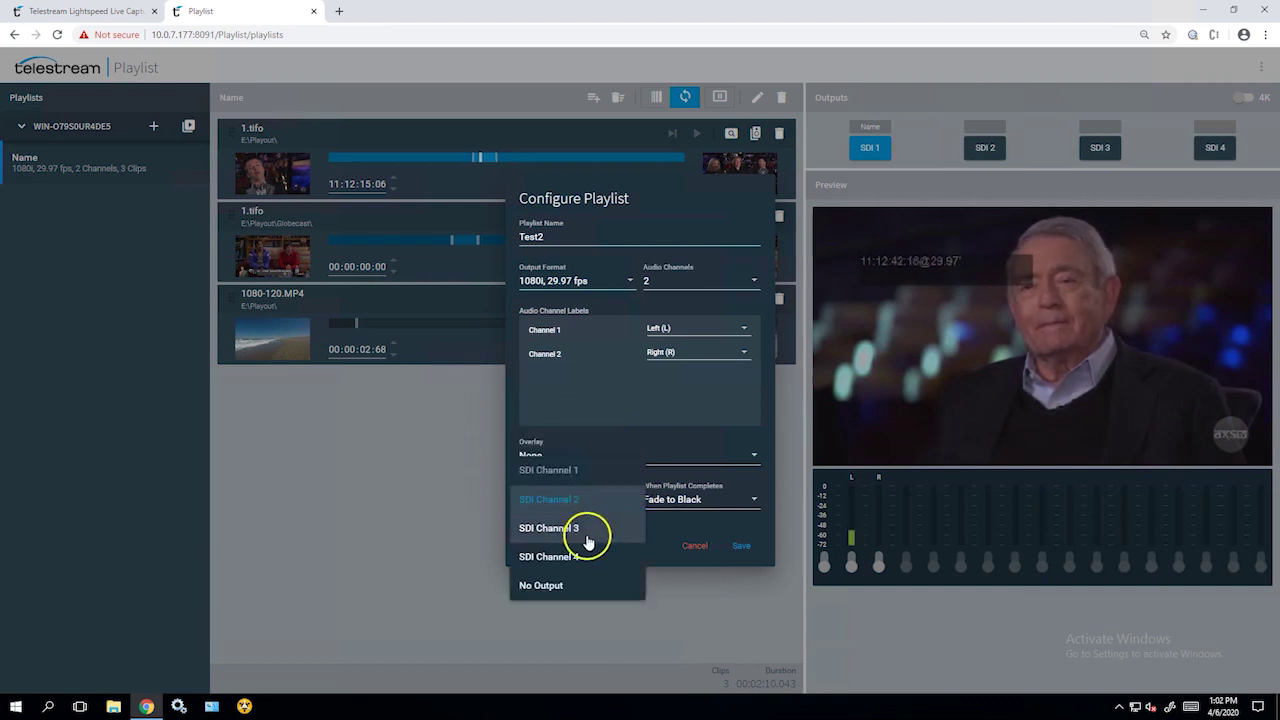
pyautogui.click(580, 530)
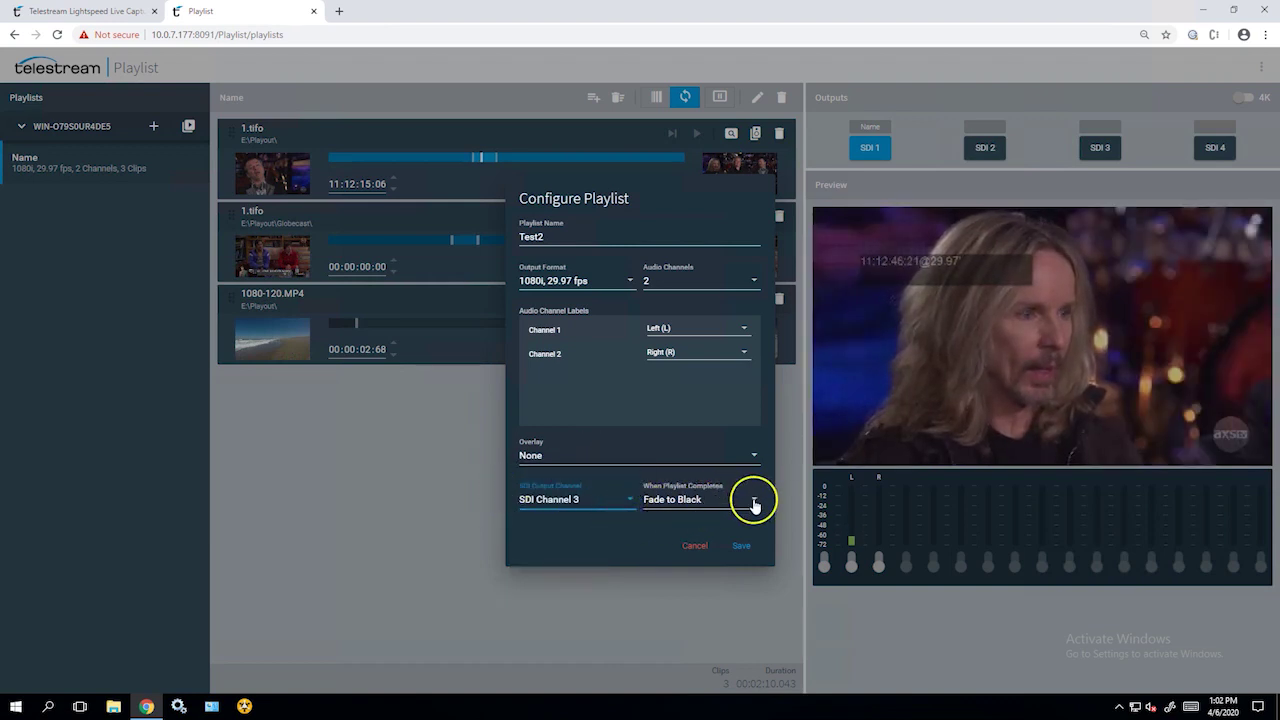
pyautogui.click(754, 499)
pyautogui.click(694, 529)
pyautogui.click(745, 546)
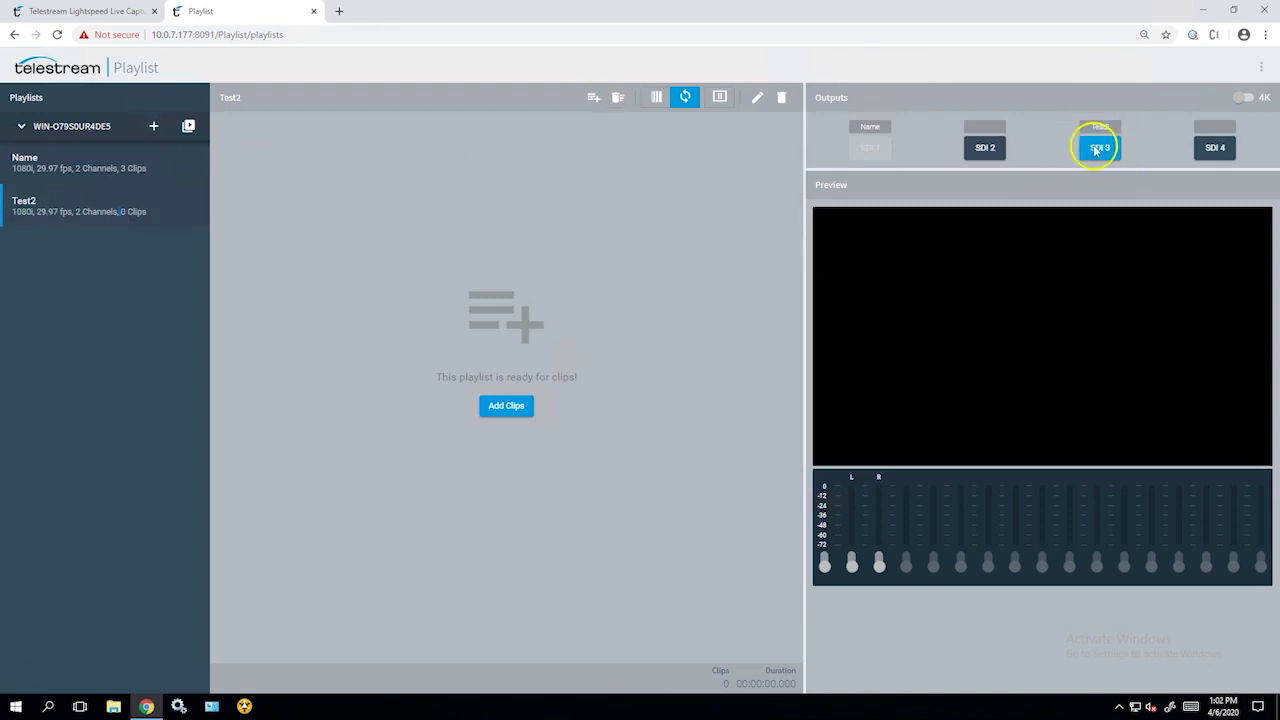
# Insert the 23.98 fps clip "1" from MyFirstWatcher(1) into Test2 and trim it to 14:05:15:03–14:05:17:16.
pyautogui.click(112, 164)
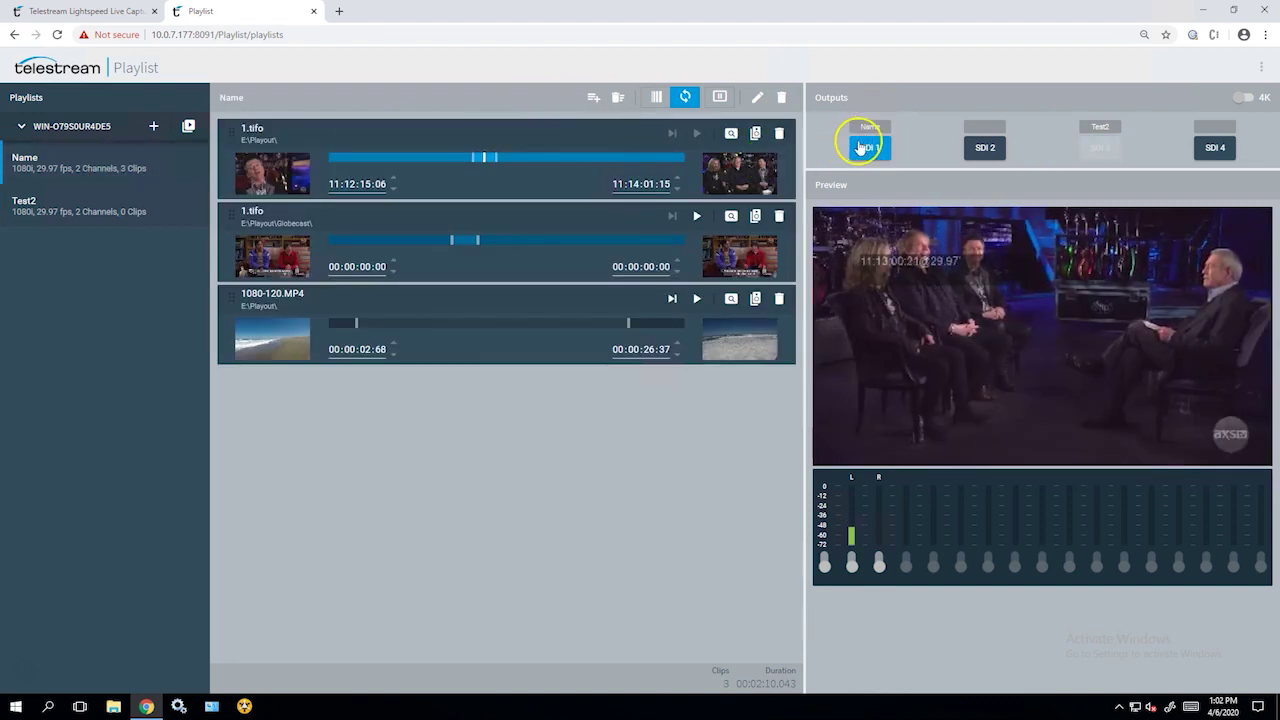
pyautogui.click(135, 214)
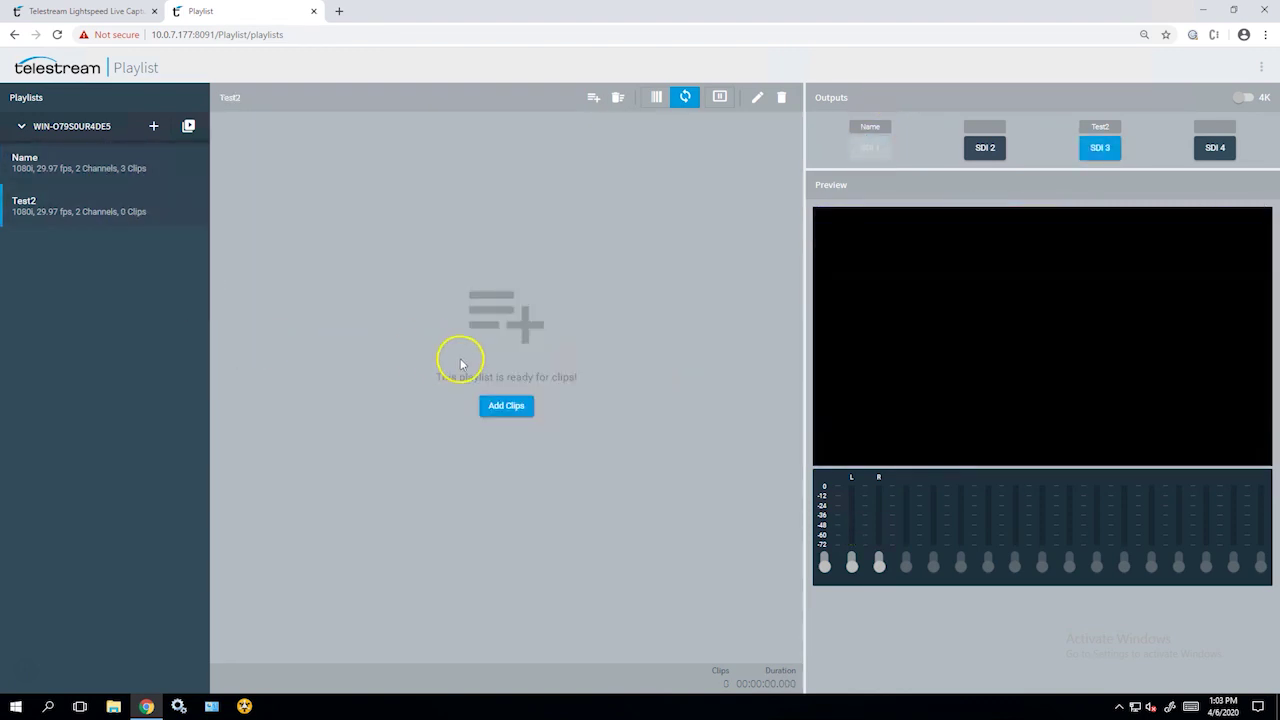
pyautogui.click(505, 406)
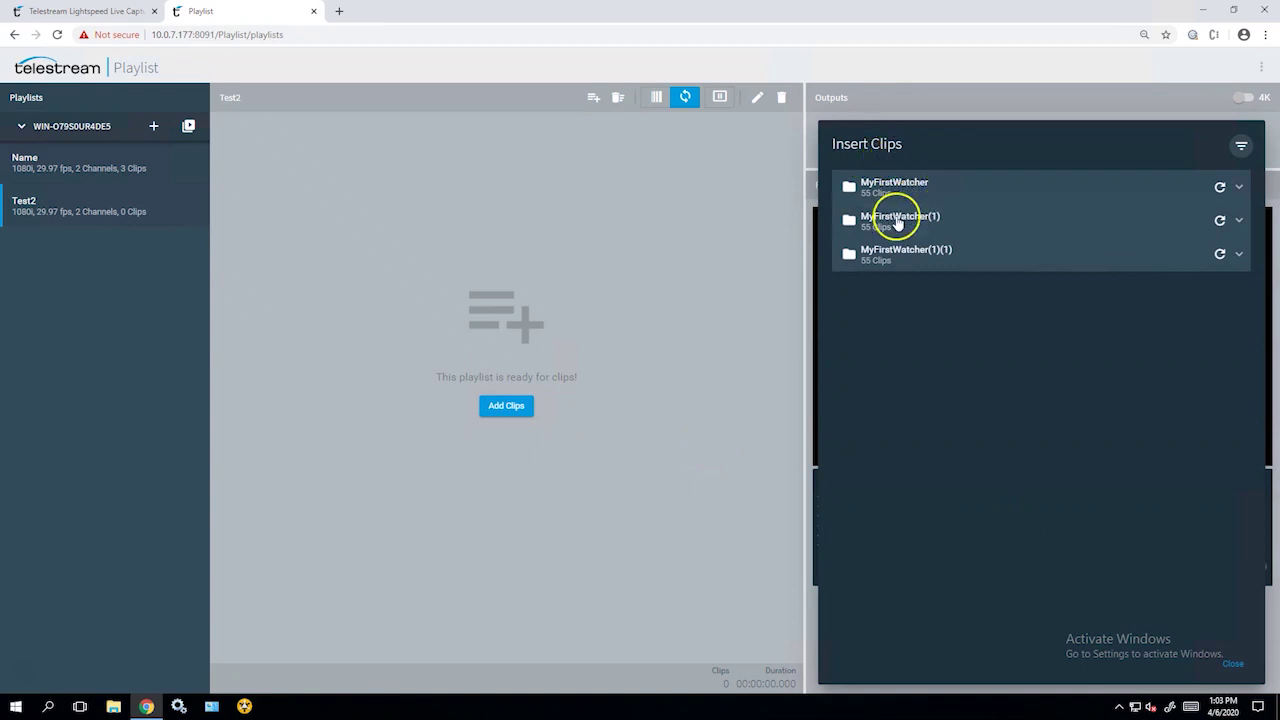
pyautogui.click(1026, 288)
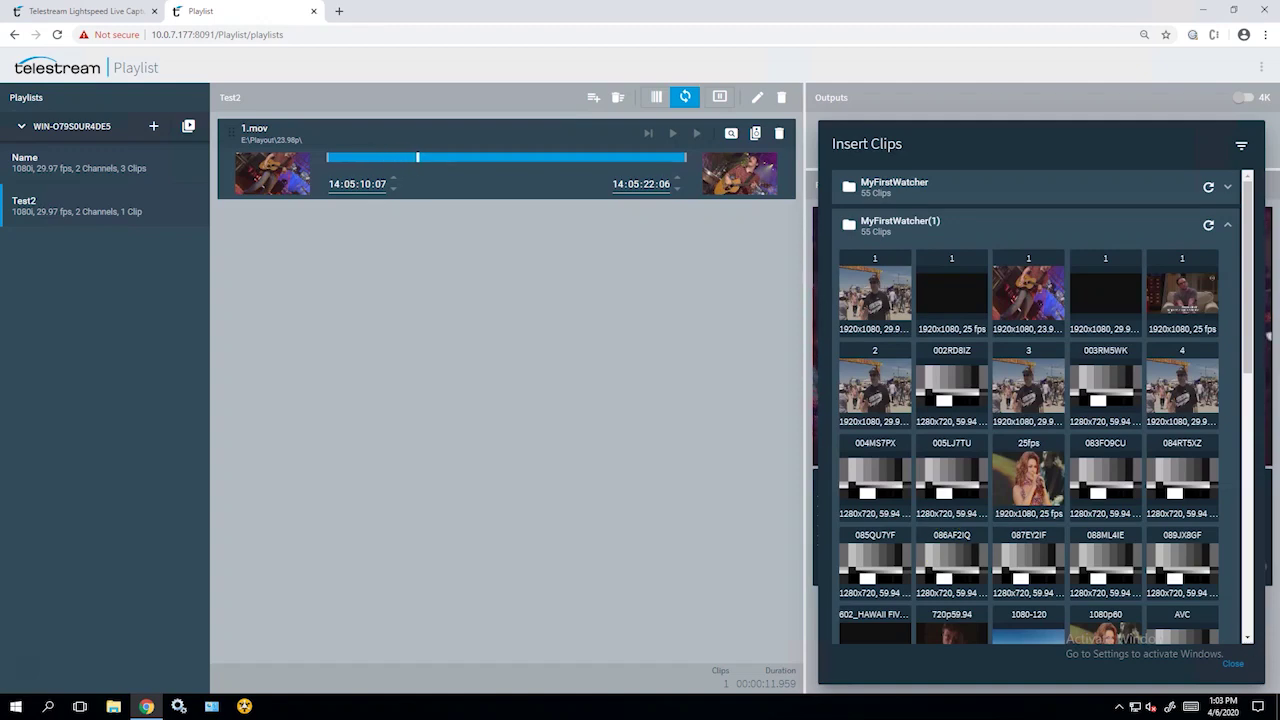
pyautogui.click(1232, 674)
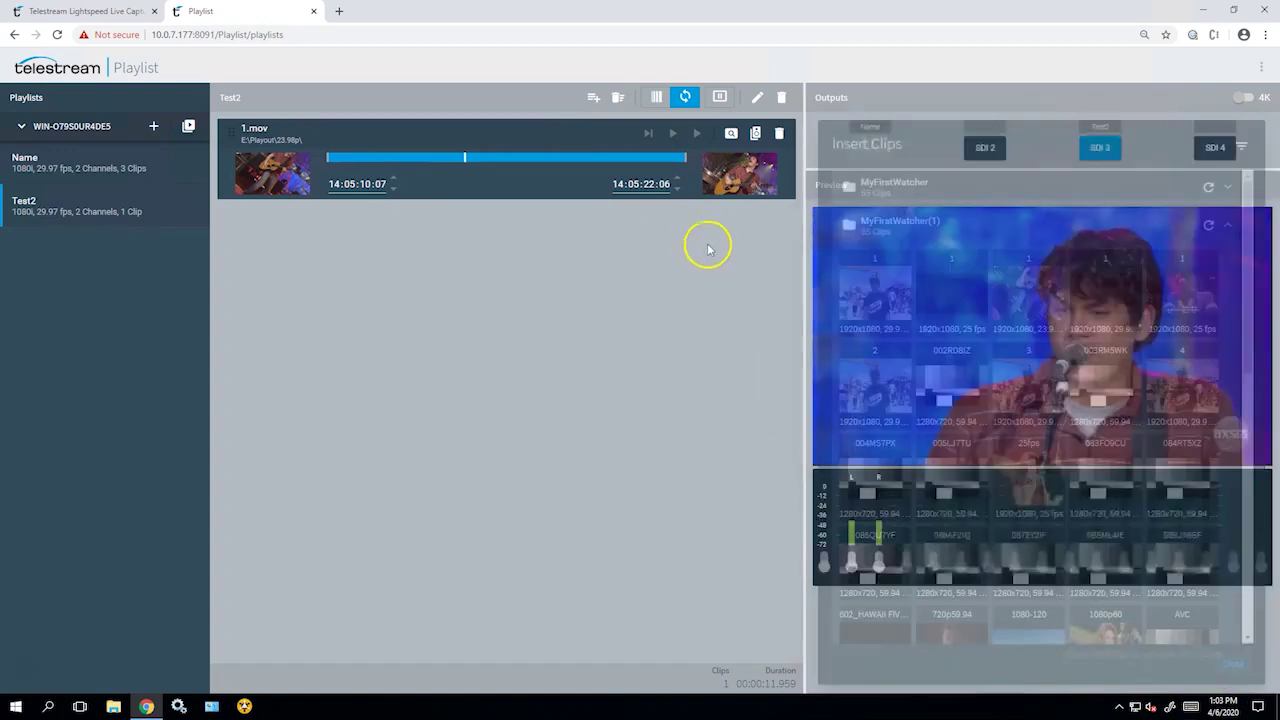
pyautogui.moveTo(686, 157); pyautogui.dragTo(543, 155)
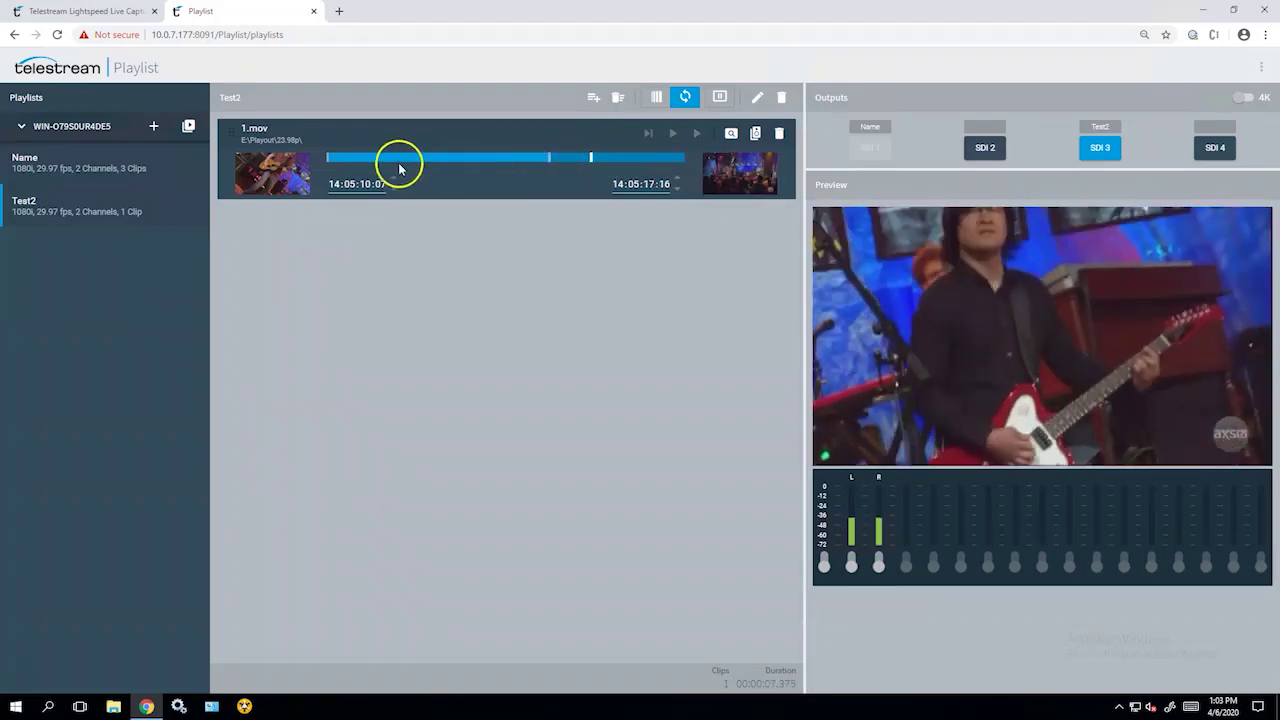
pyautogui.moveTo(330, 160); pyautogui.dragTo(486, 168)
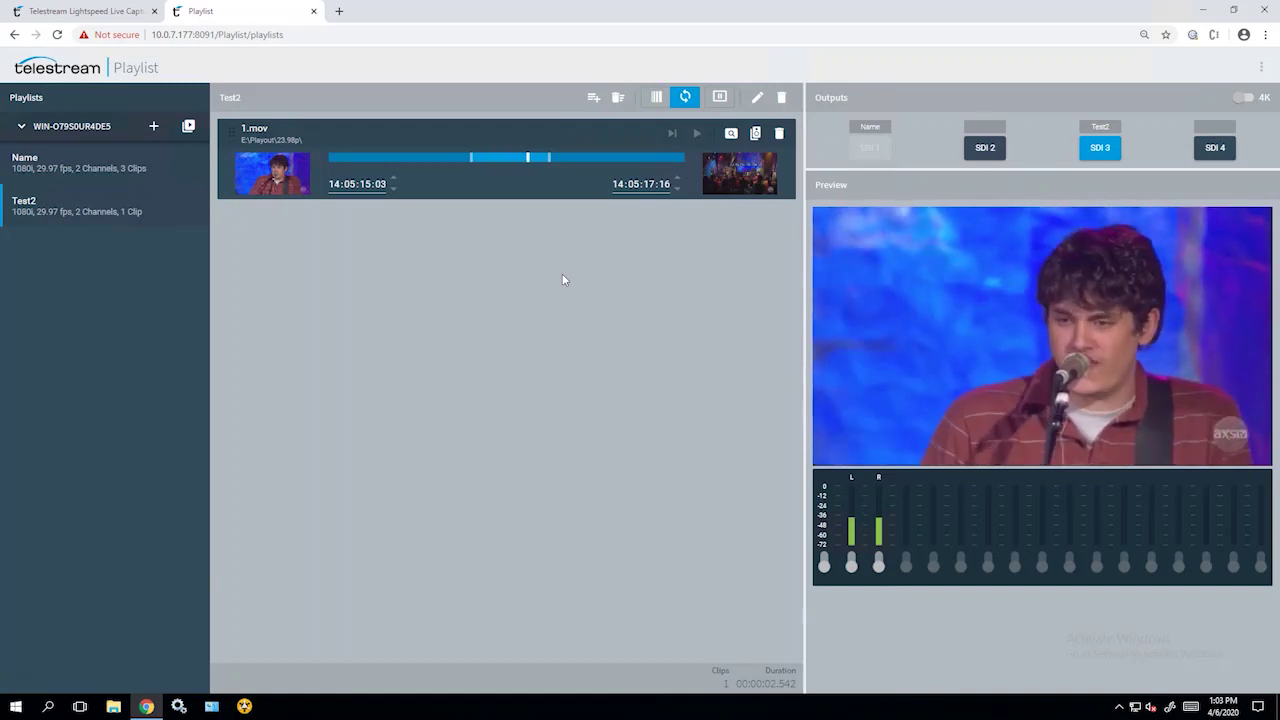
pyautogui.click(535, 329)
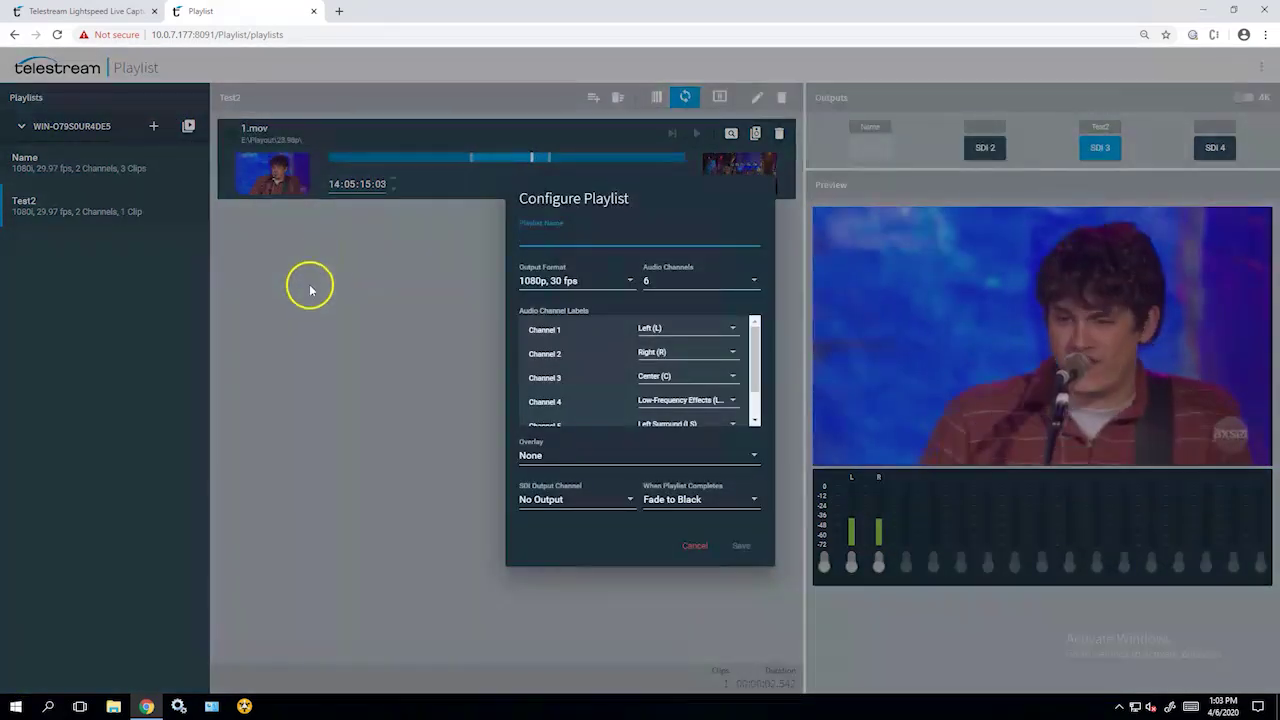
pyautogui.click(577, 236)
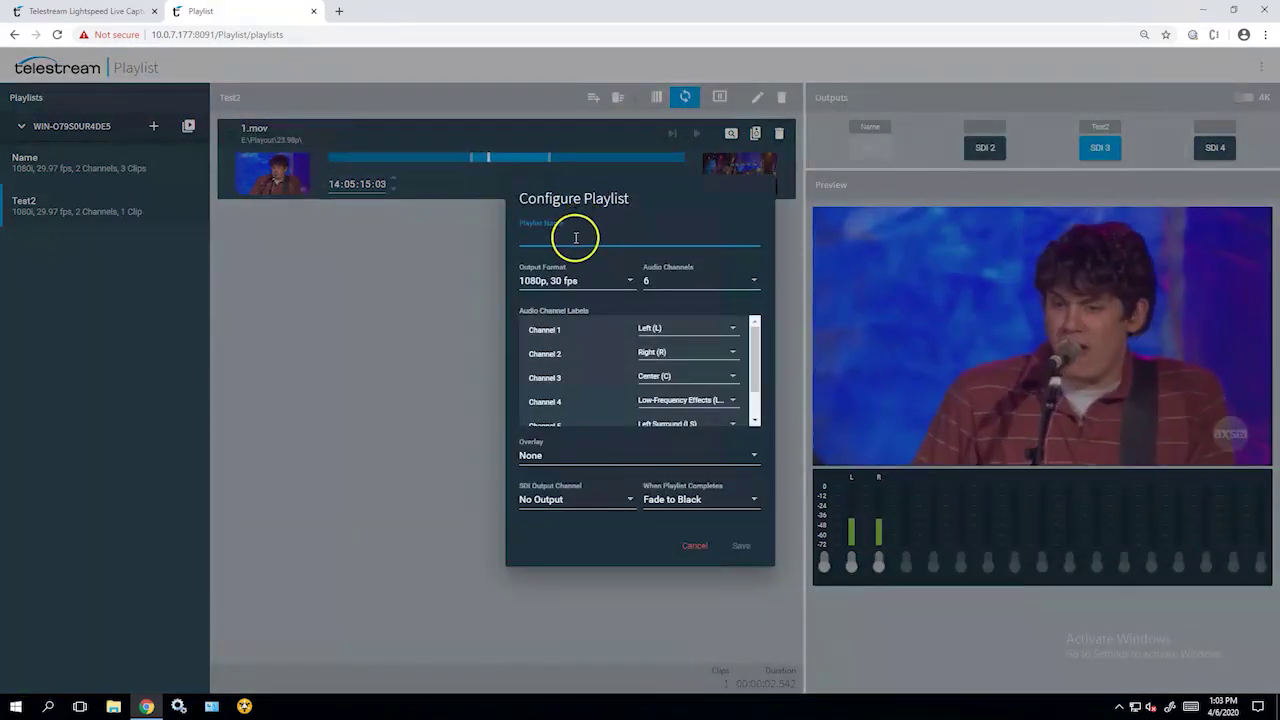
pyautogui.click(407, 331)
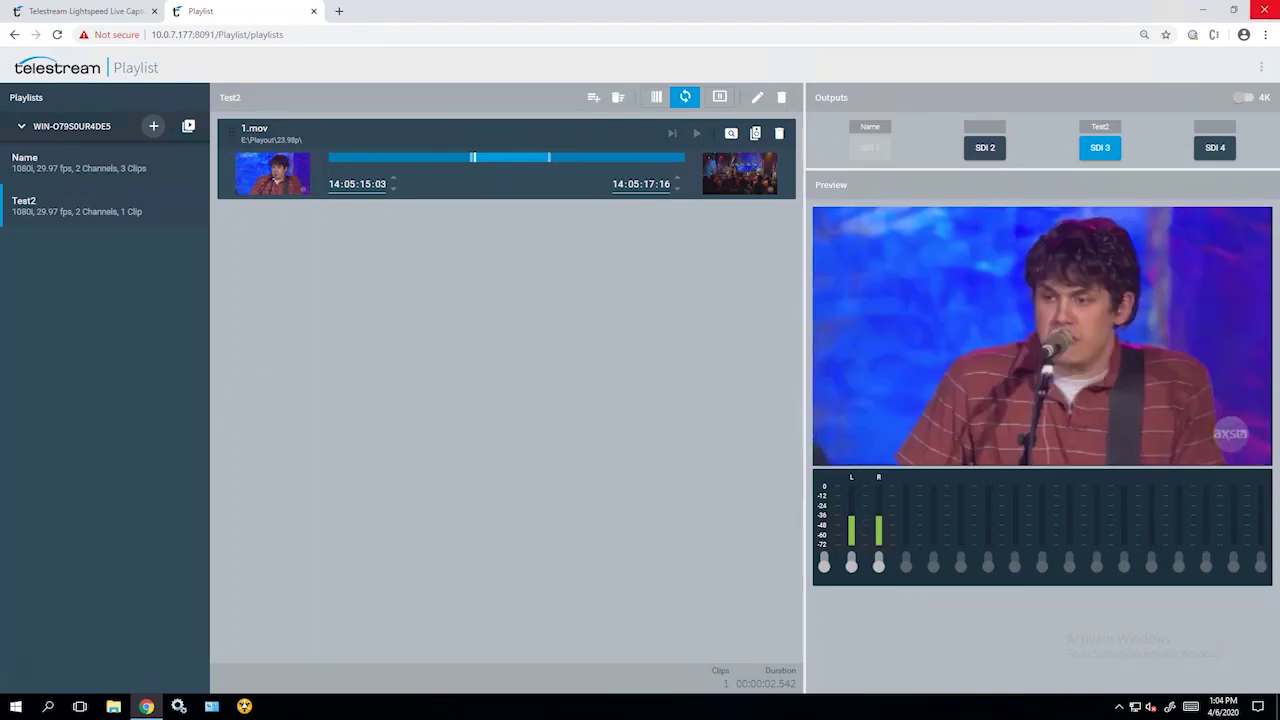
pyautogui.click(1262, 69)
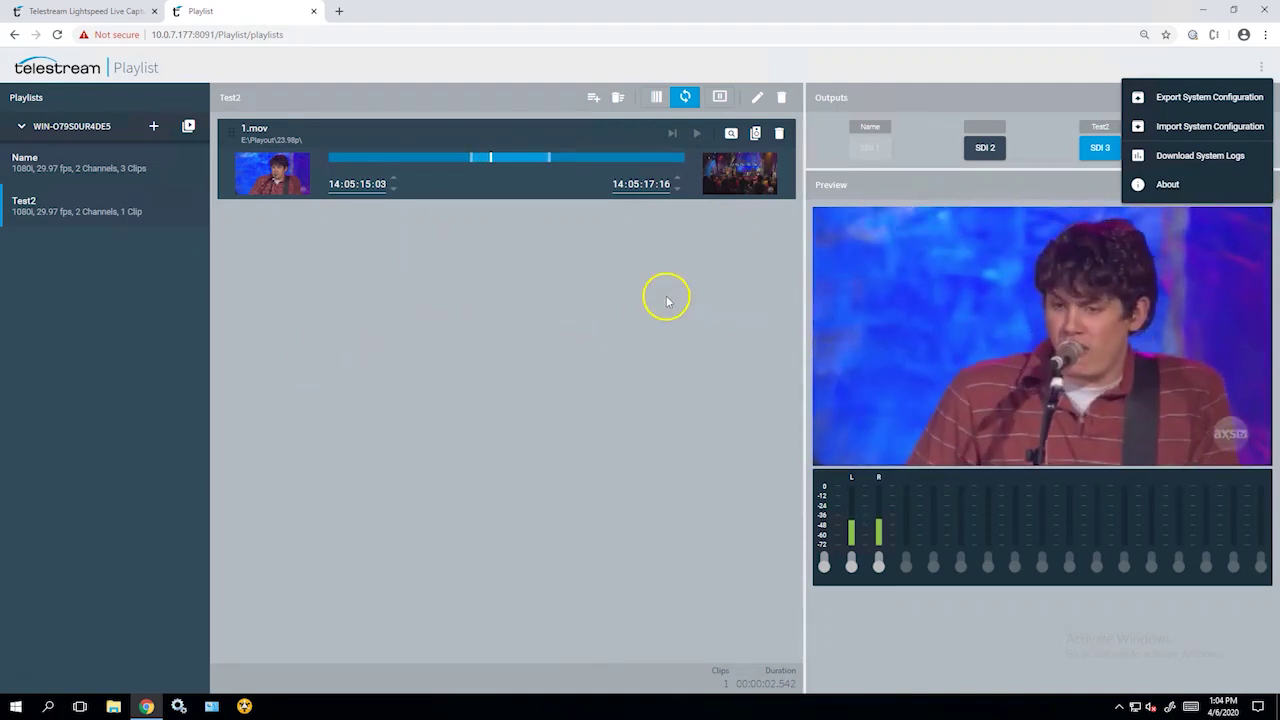
pyautogui.click(154, 128)
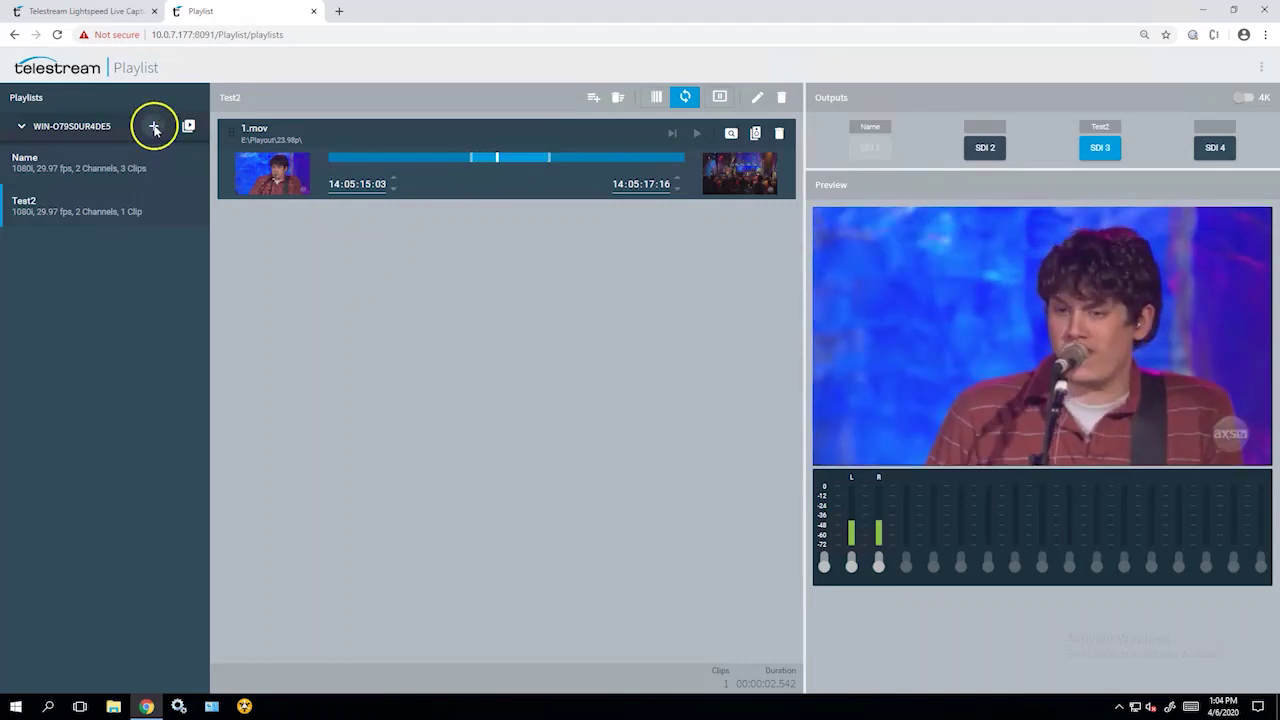
# Start a new playlist named "CM - CH2" with output format 1080i, 29.97 fps and 2 audio channels.
pyautogui.click(154, 128)
pyautogui.click(551, 235)
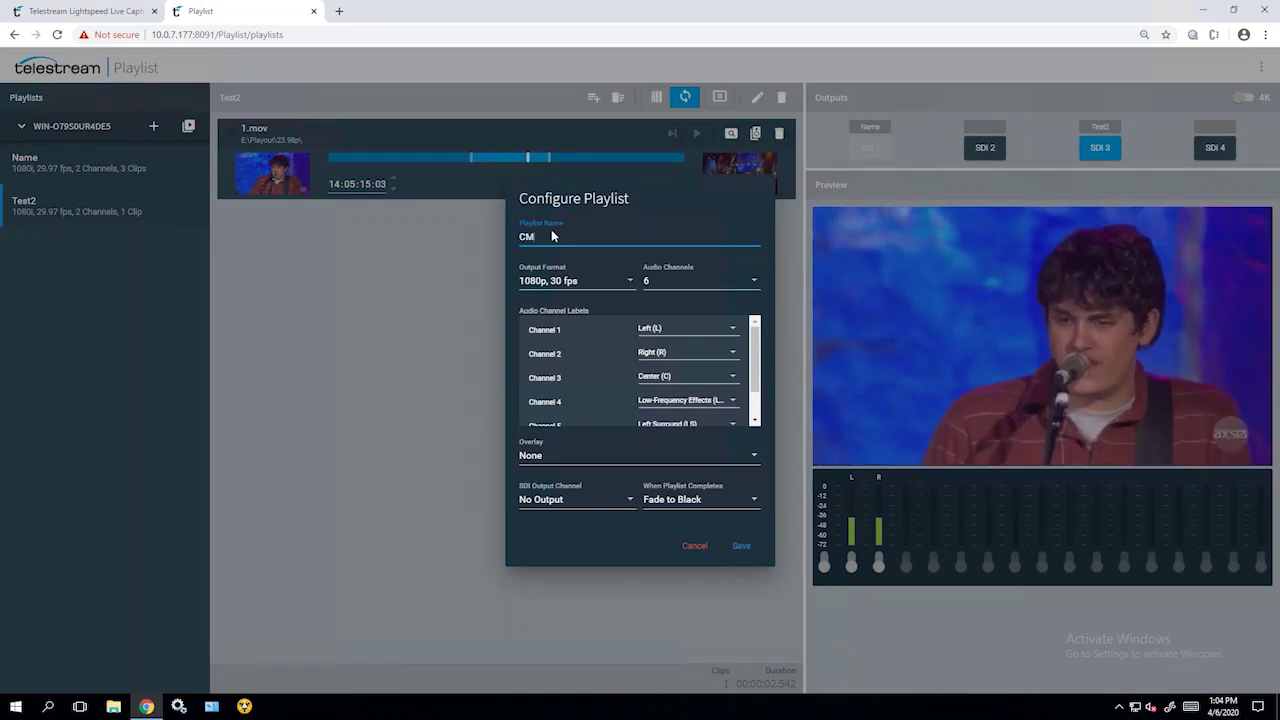
pyautogui.write('CM - CH2')
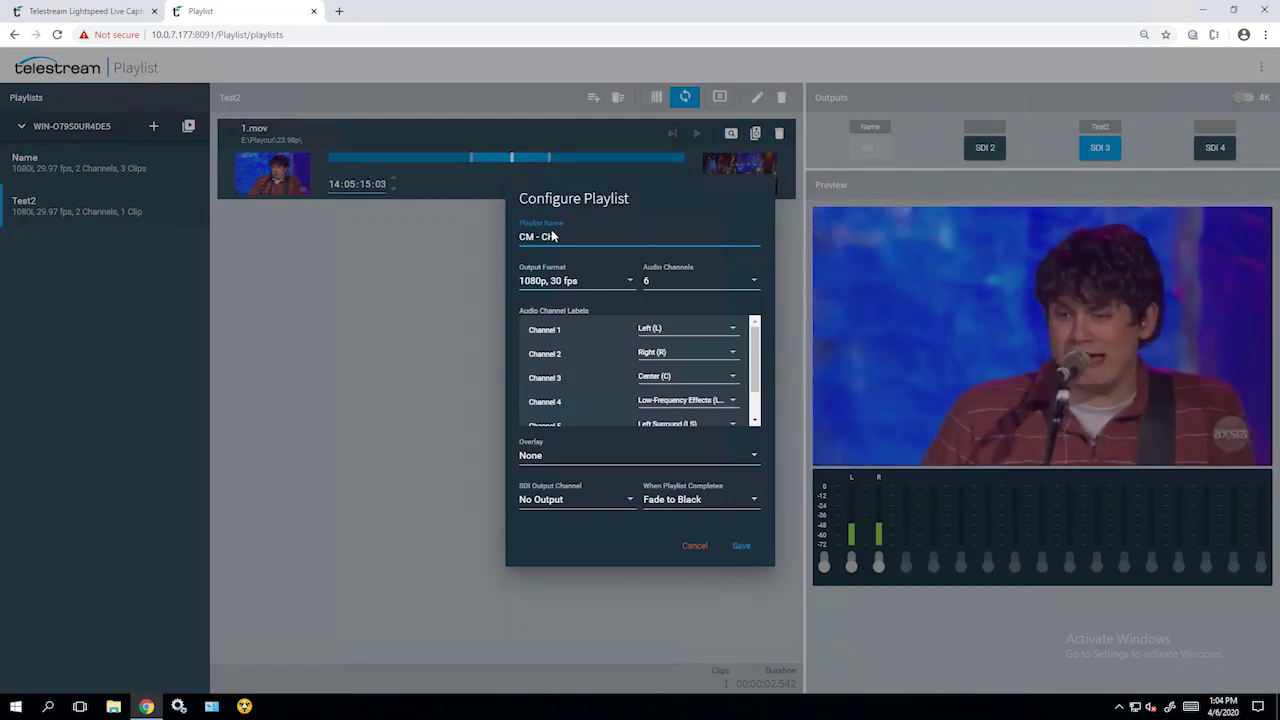
pyautogui.click(632, 279)
pyautogui.scroll(2, 596, 250)
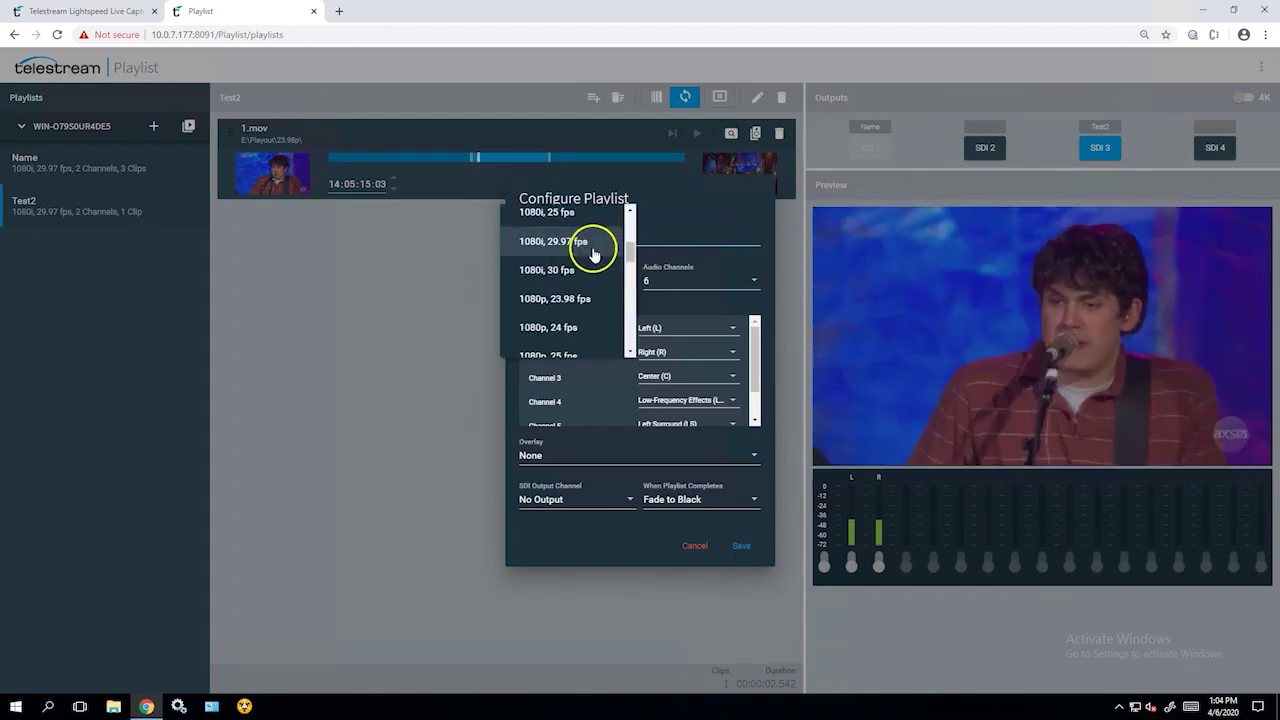
pyautogui.click(594, 250)
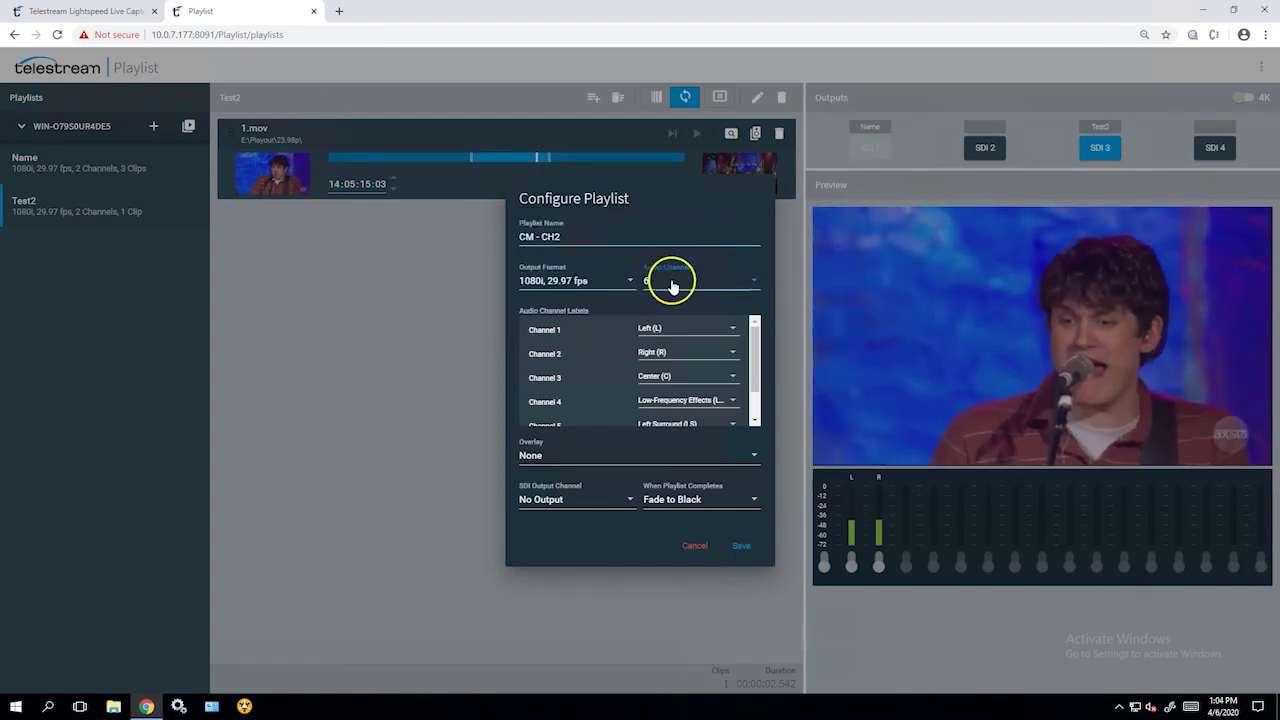
pyautogui.click(674, 279)
pyautogui.click(658, 222)
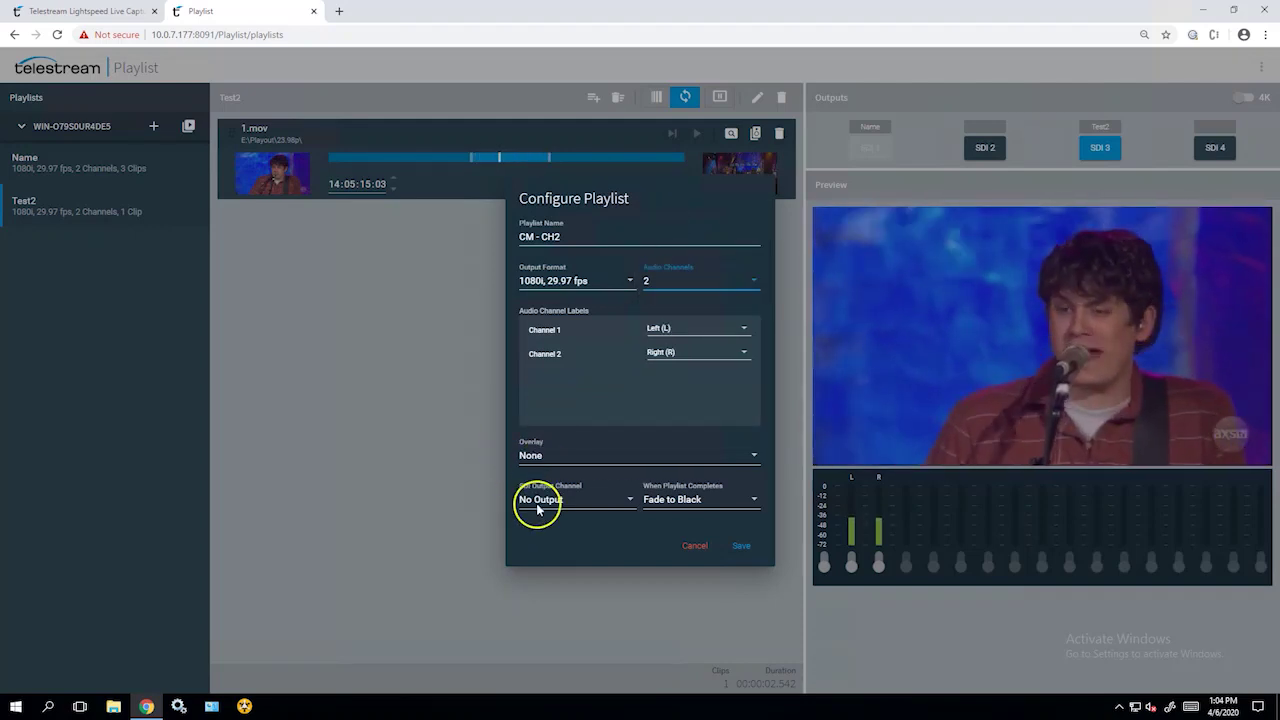
# Give the CM - CH2 playlist a Timecode overlay with a top offset of 200 px and a left offset of 200 px.
pyautogui.click(553, 456)
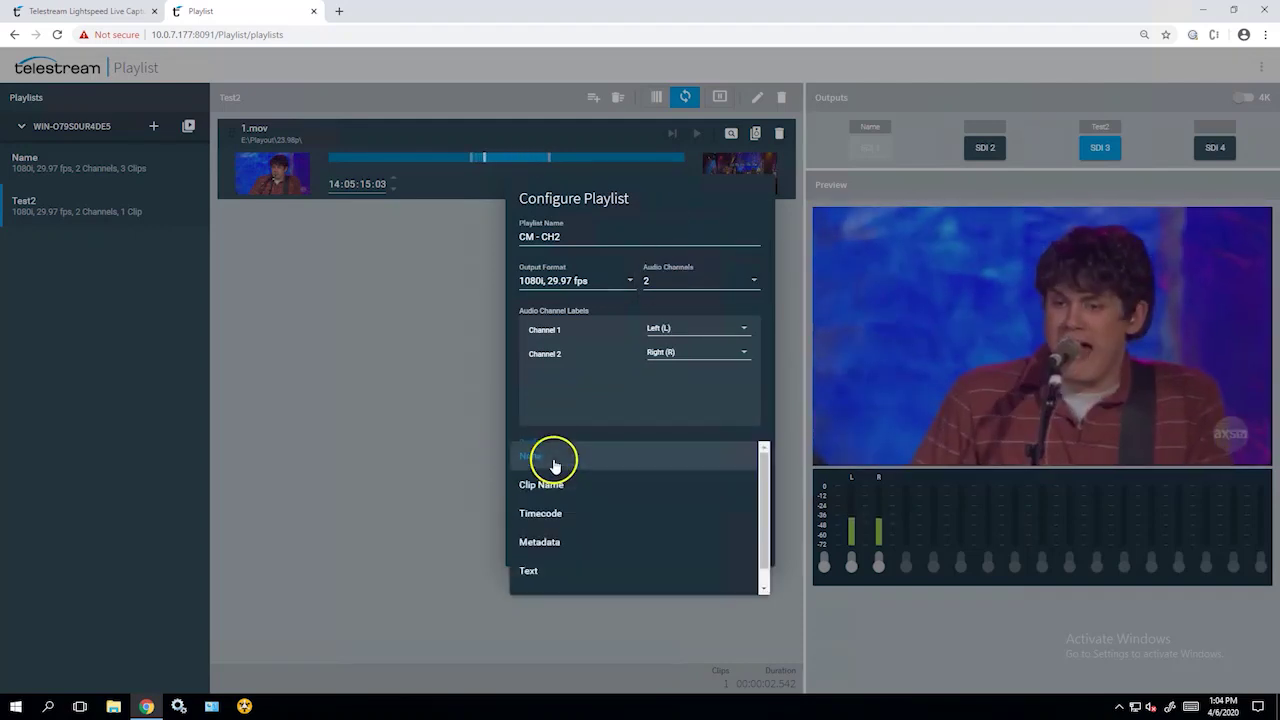
pyautogui.click(541, 515)
pyautogui.click(543, 471)
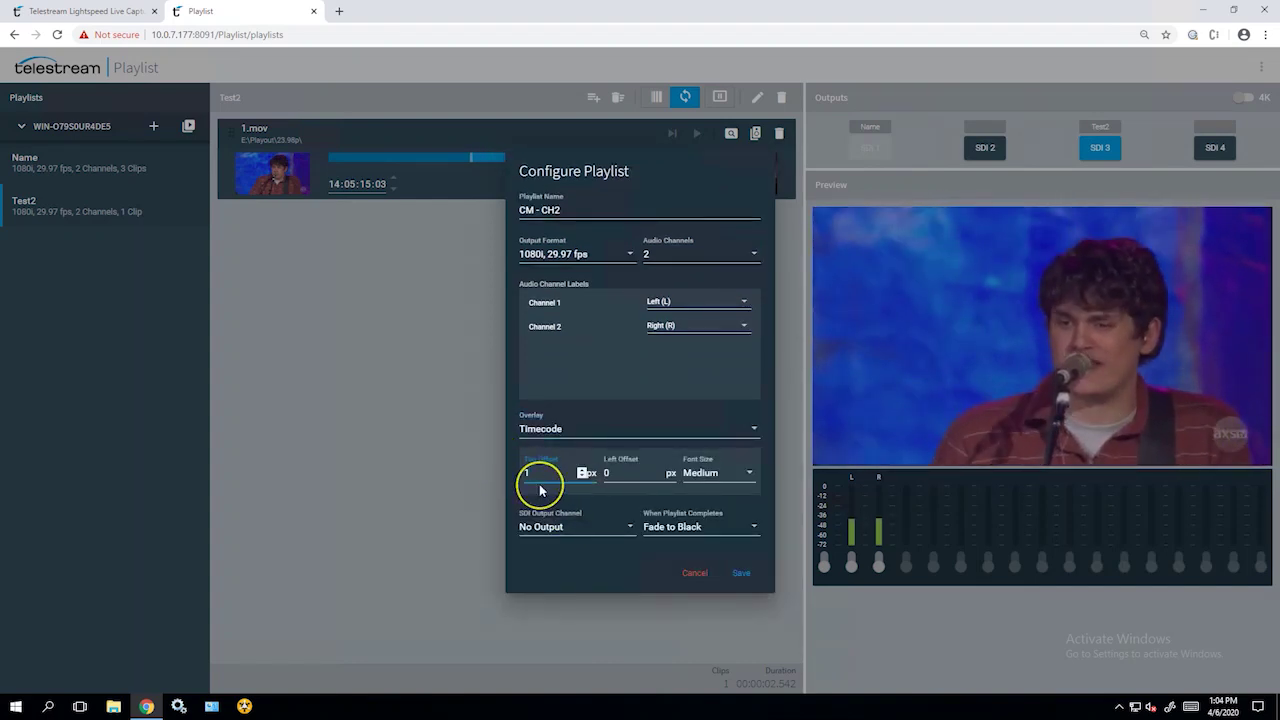
pyautogui.click(607, 470)
pyautogui.write('200')
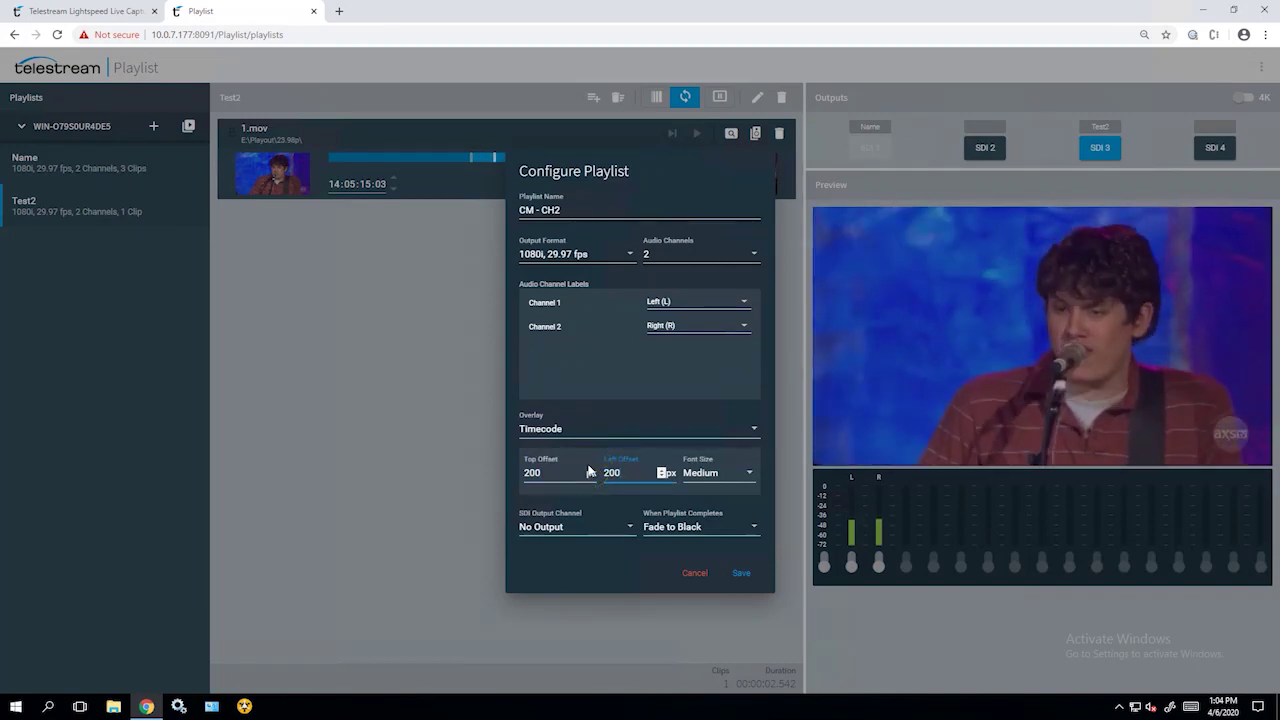
# Set CM - CH2's timecode font size to Large, its output to SDI Channel 4 and its completion action to Fade to Black, and save it.
pyautogui.click(752, 473)
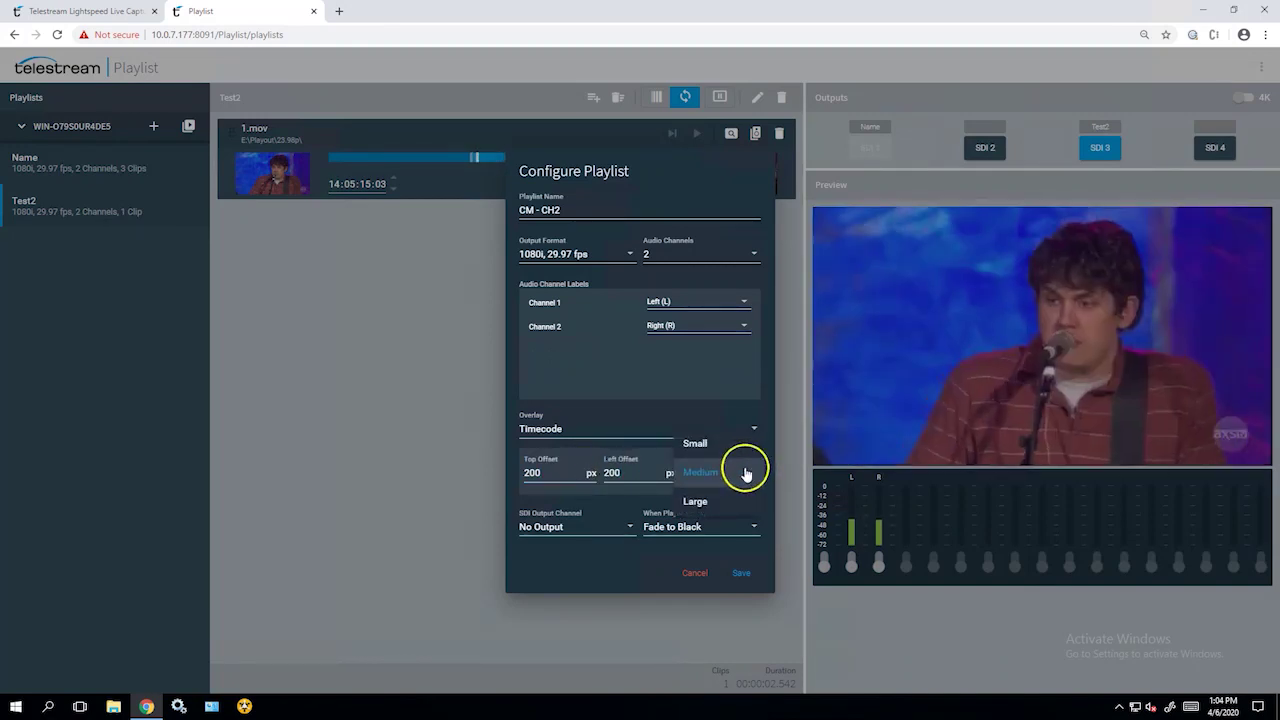
pyautogui.click(768, 503)
pyautogui.click(629, 530)
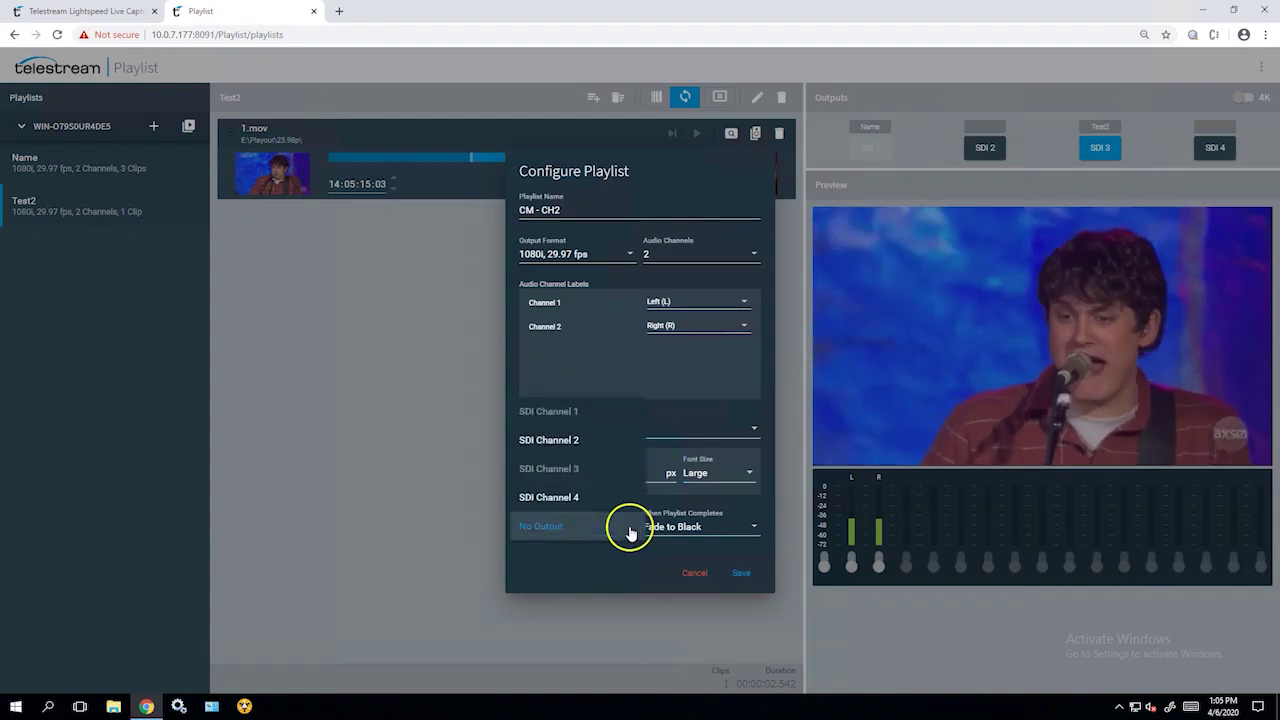
pyautogui.click(564, 499)
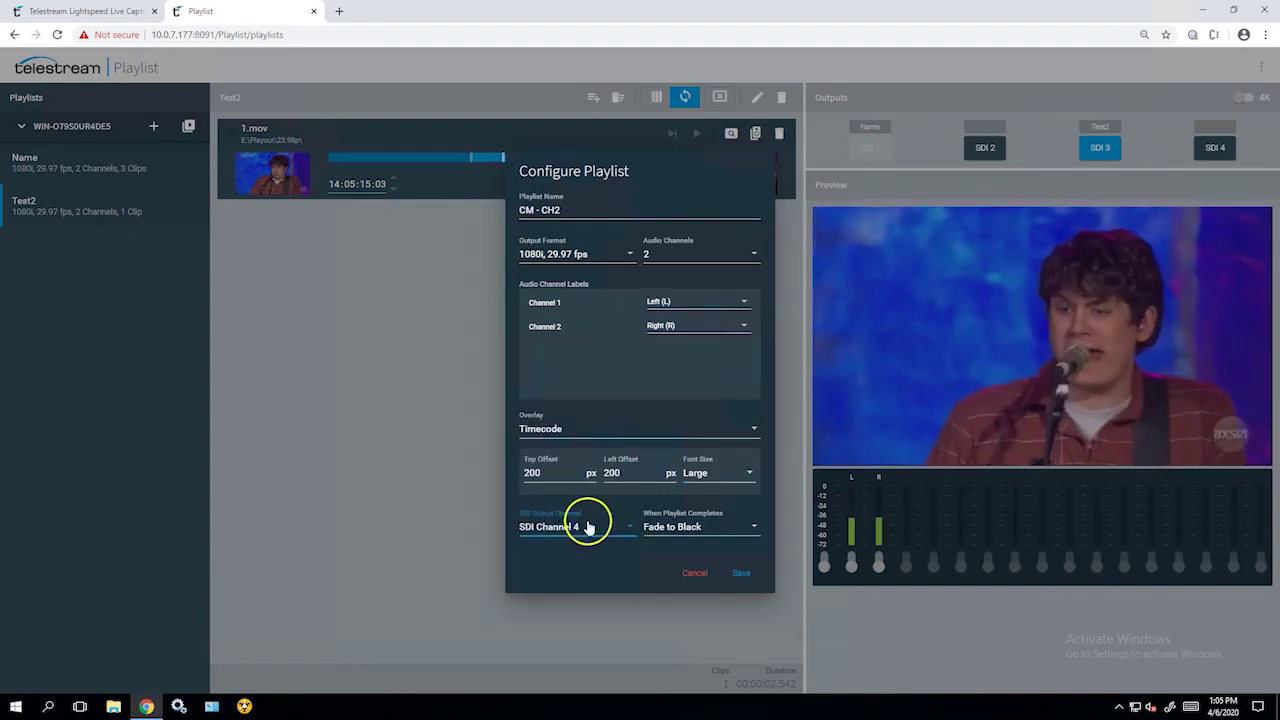
pyautogui.click(727, 528)
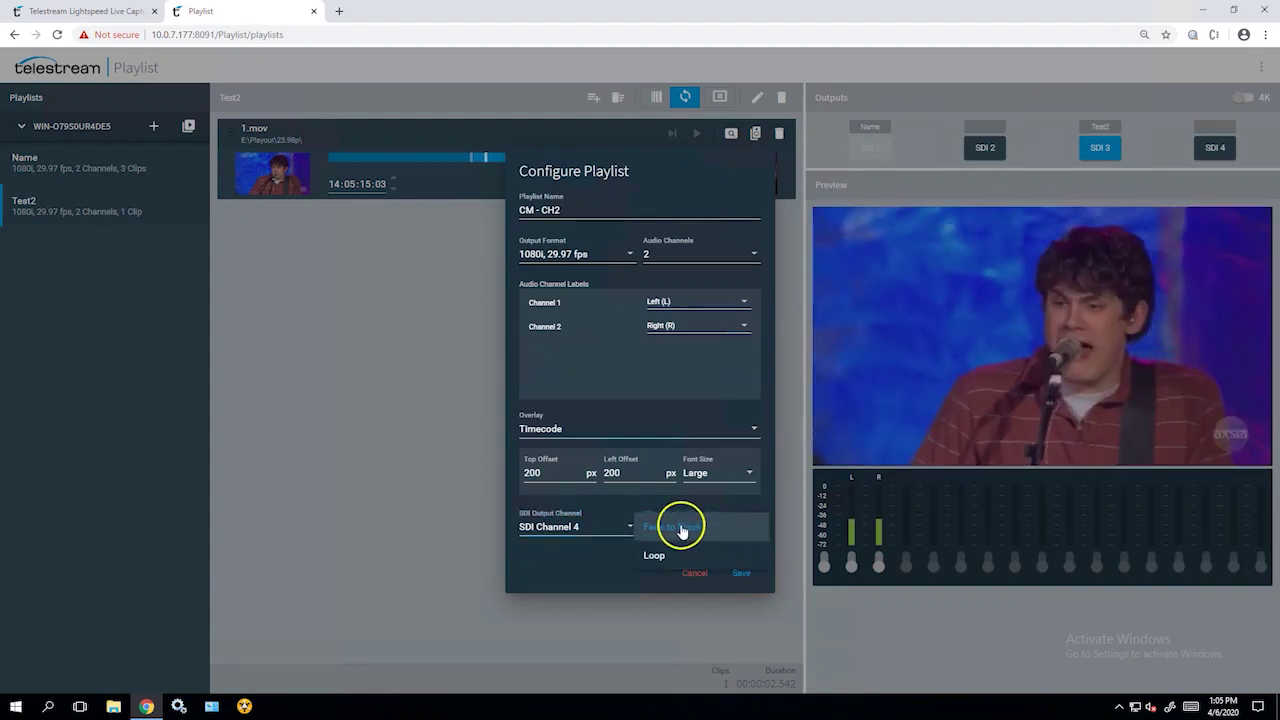
pyautogui.click(680, 526)
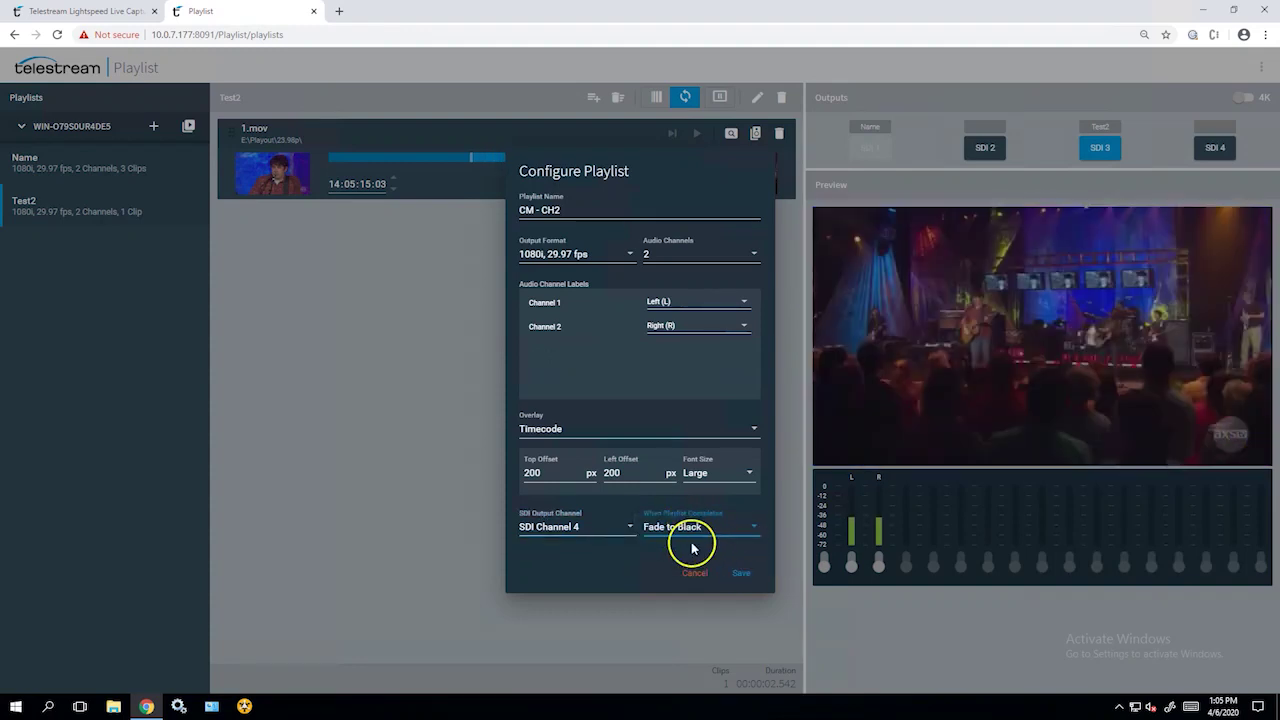
pyautogui.click(746, 572)
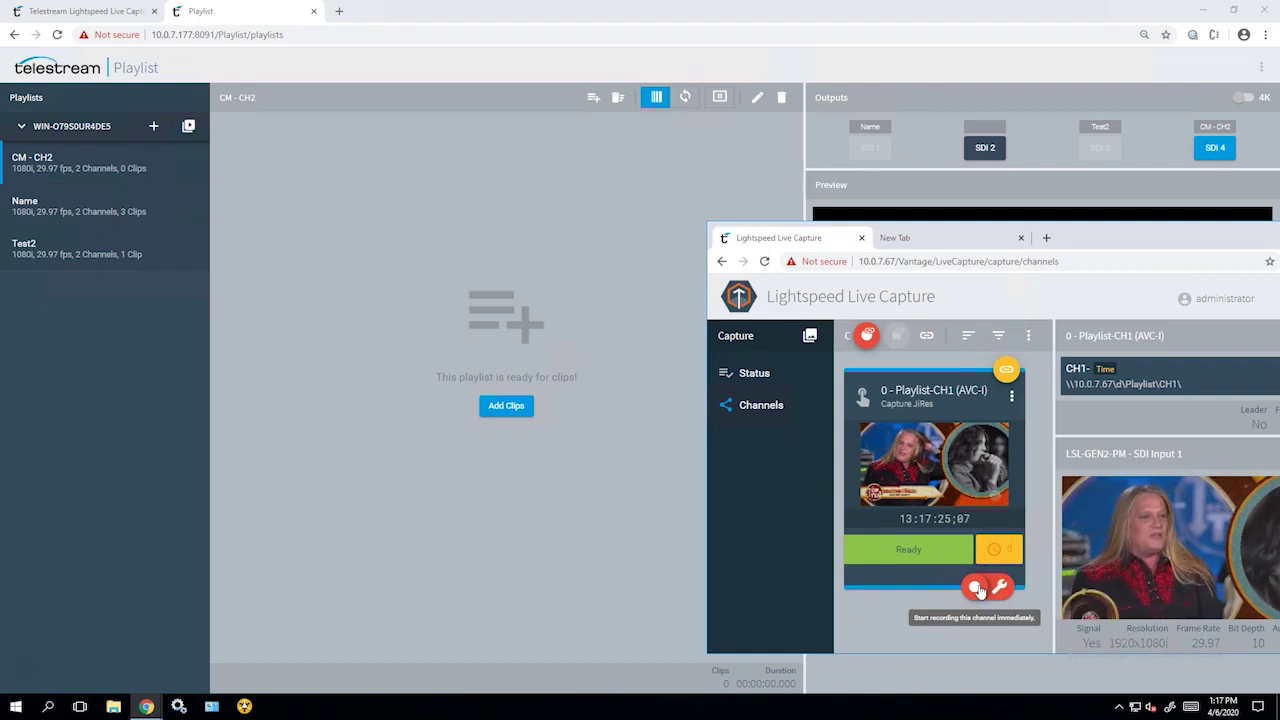
# In Lightspeed Live Capture, start recording the 0 - Playlist-CH1 (AVC-I) channel immediately, and return to Telestream Playlist.
pyautogui.click(979, 590)
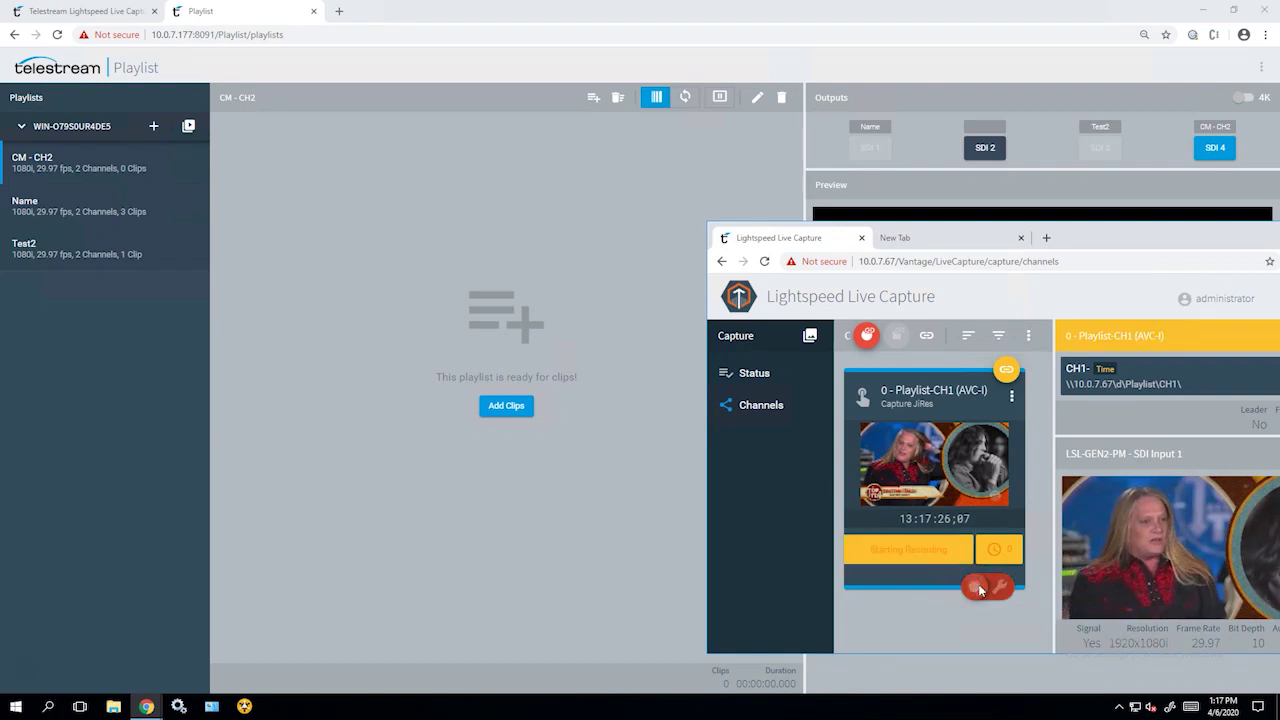
pyautogui.click(466, 215)
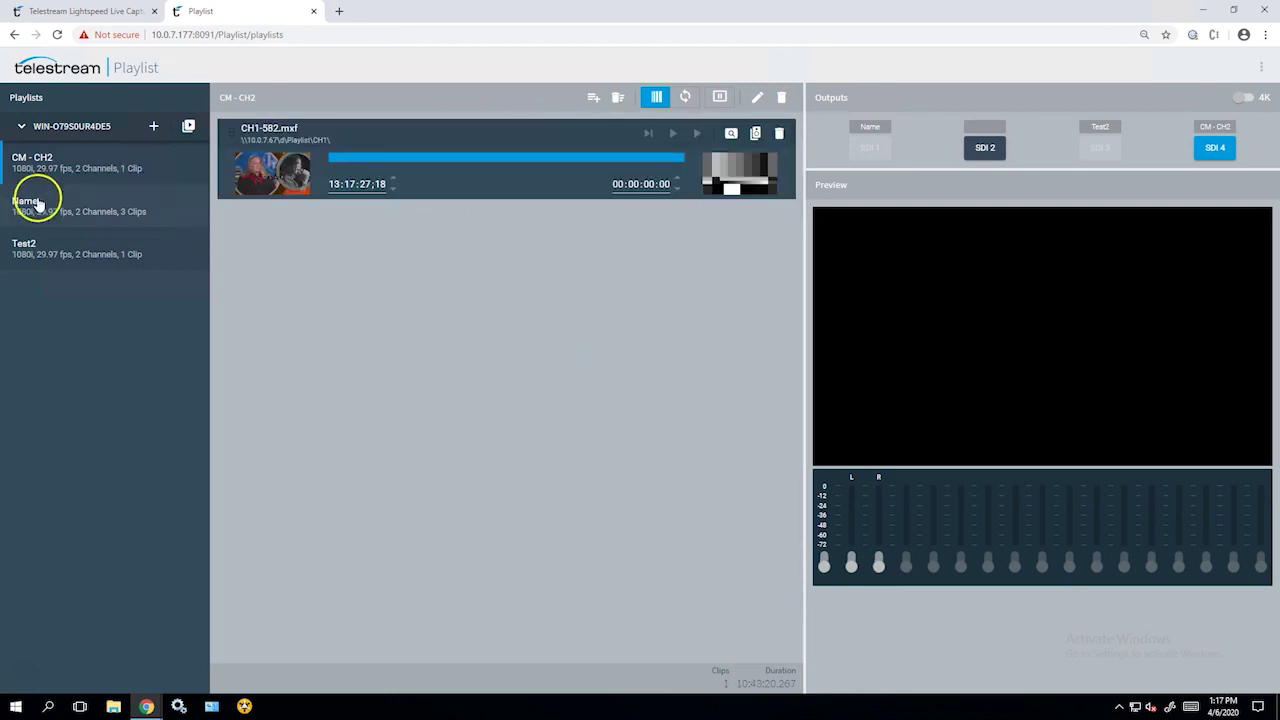
# Check the playback previews of the CM - CH2 and Name playlists on their SDI outputs, ending on CM - CH2.
pyautogui.click(37, 162)
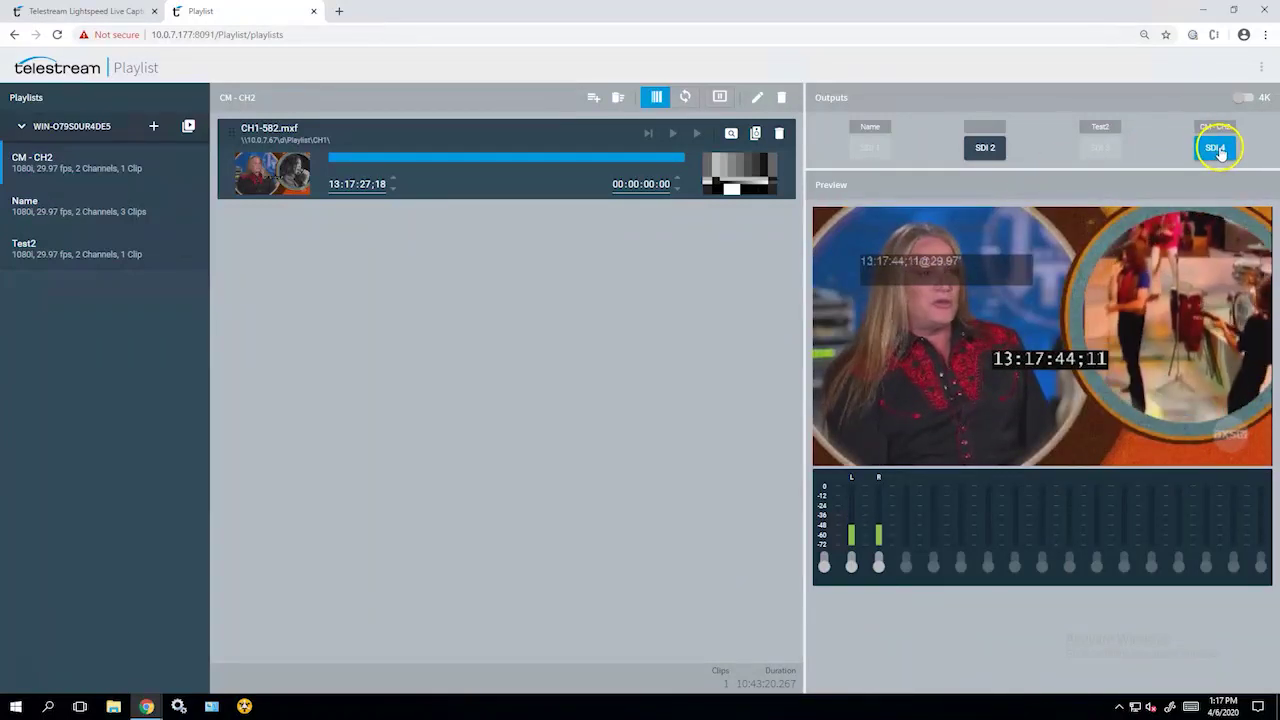
pyautogui.click(60, 213)
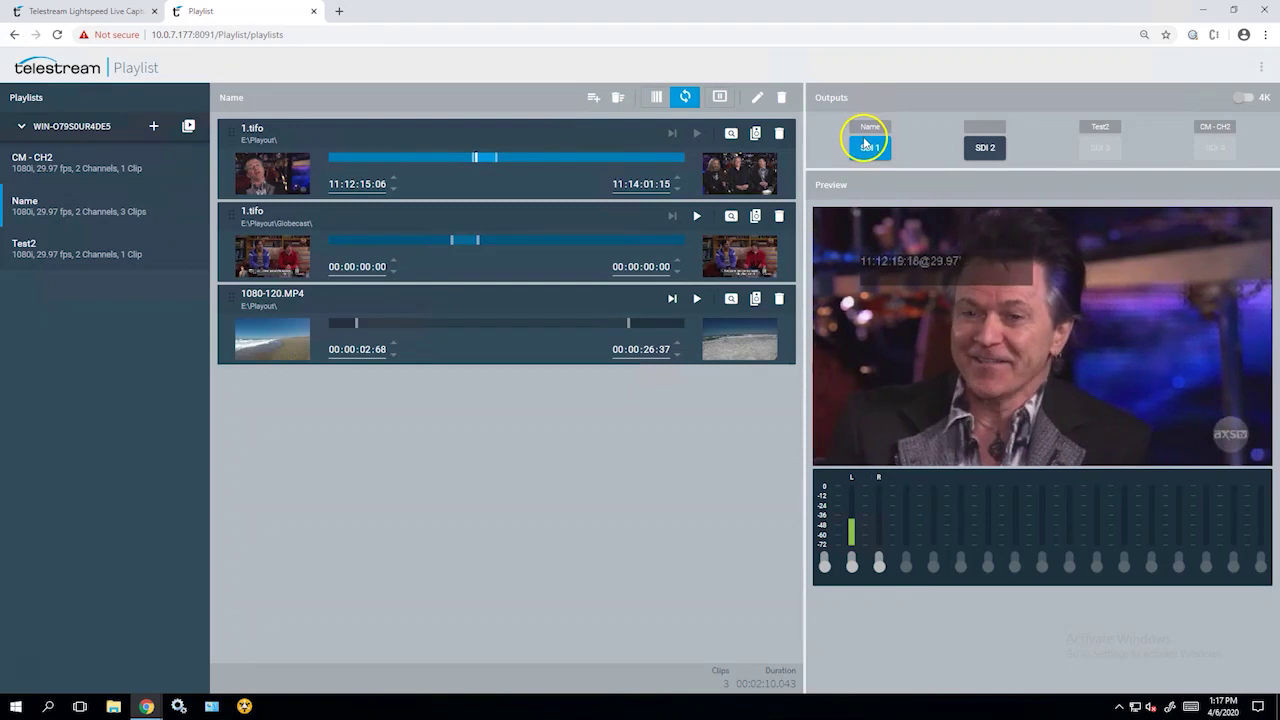
pyautogui.click(58, 163)
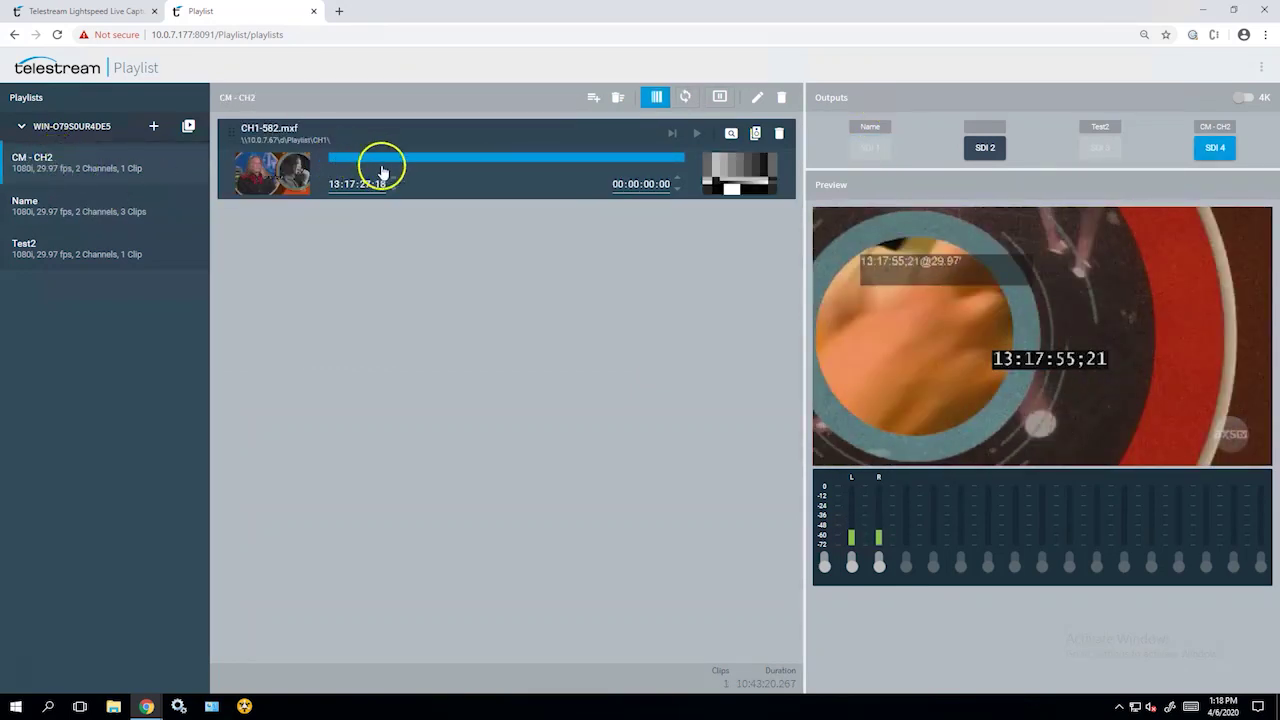